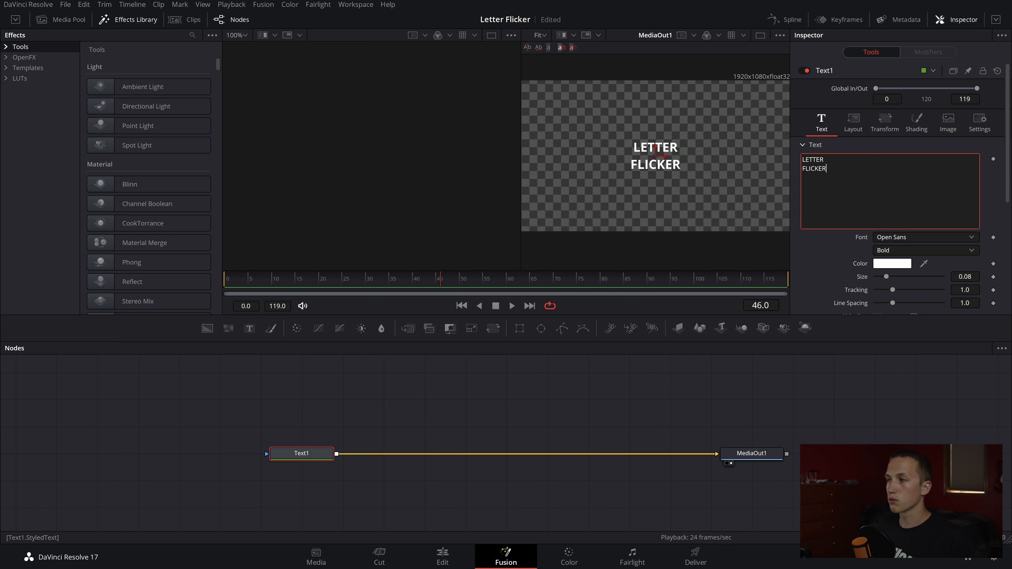
Set the text's font to Franklin Gothic Heavy with size about 0.225, tracking about 1.018 and line spacing about 0.621.
click(915, 238)
key(f)
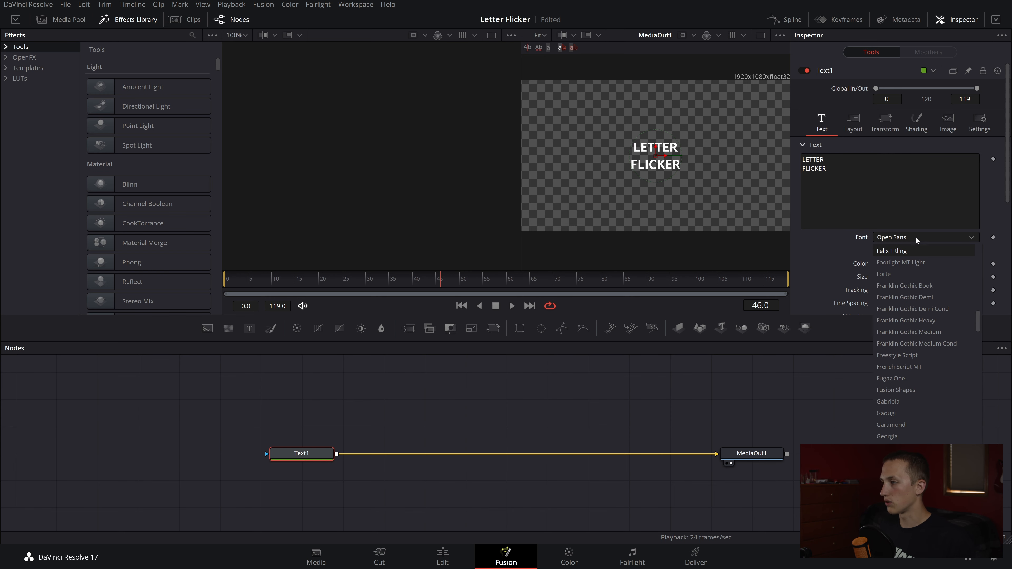
click(915, 319)
drag(886, 277, 903, 277)
mouse_move(964, 290)
mouse_down()
mouse_move(949, 303)
mouse_move(972, 277)
mouse_up()
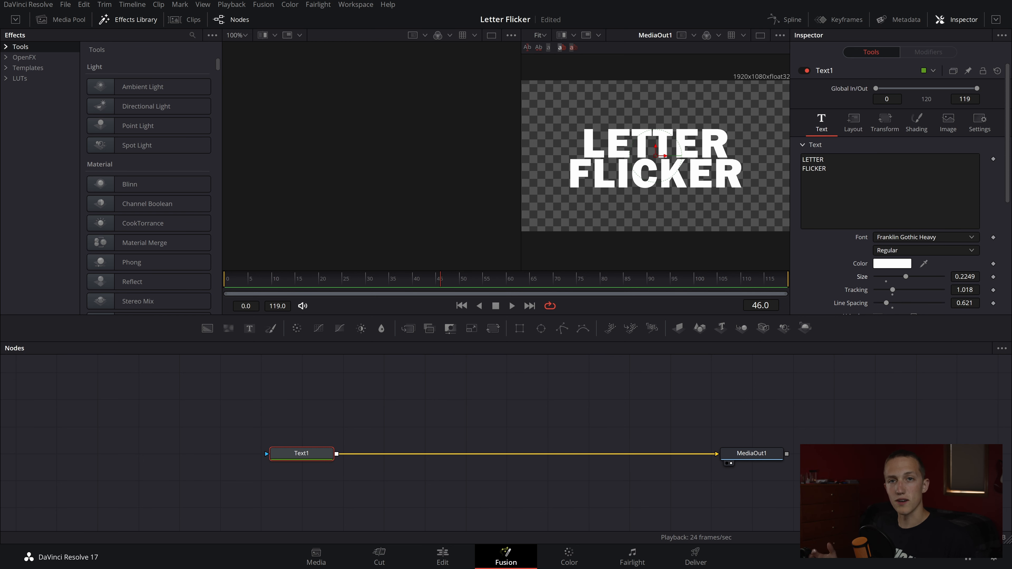
Change the text's solid fill in shading element 1 to a bright blue.
click(924, 126)
click(877, 270)
scroll(971, 220, down, 2)
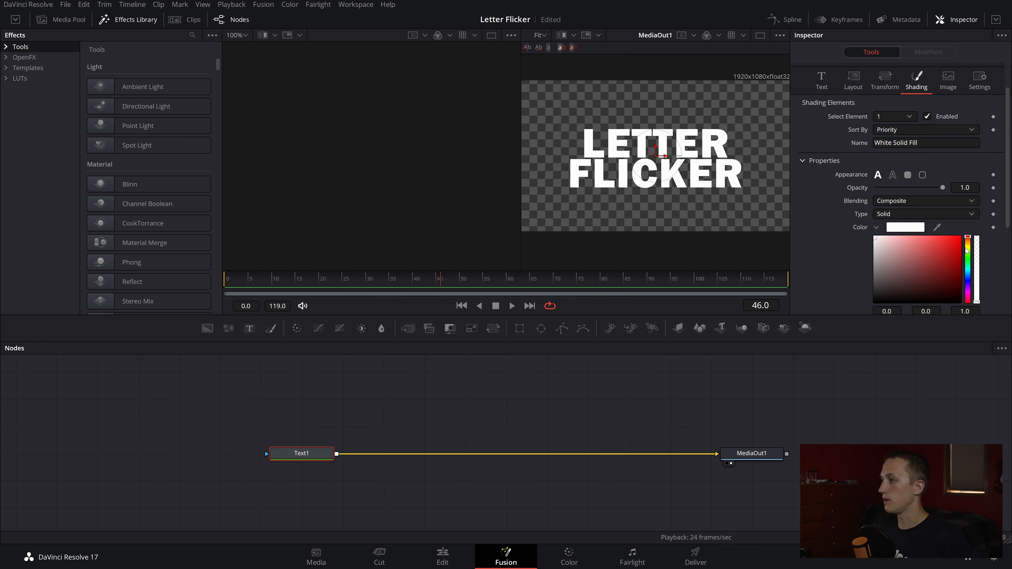
drag(970, 249, 943, 243)
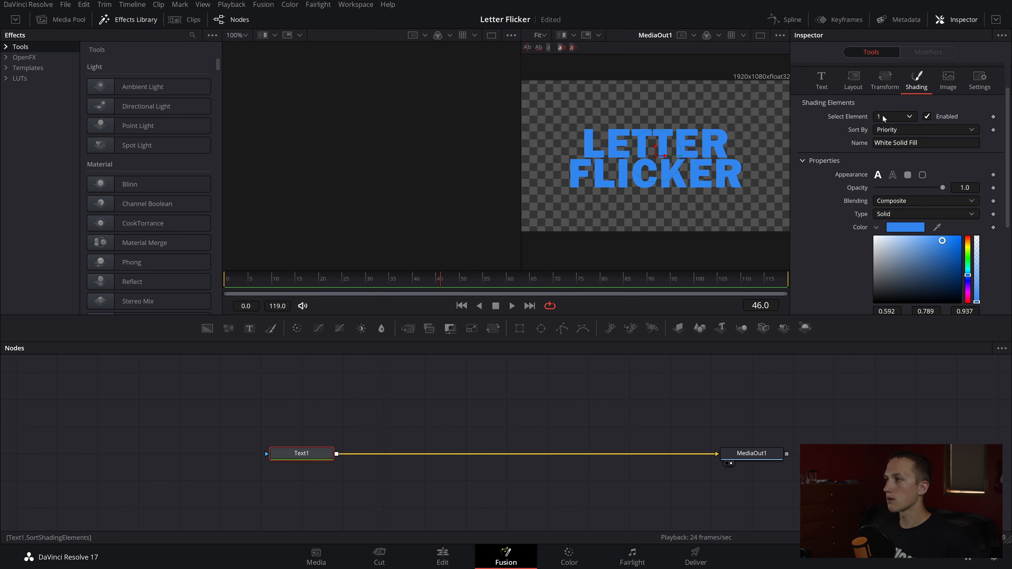
Enable shading element 2 as an outline for the text and color it white.
click(892, 117)
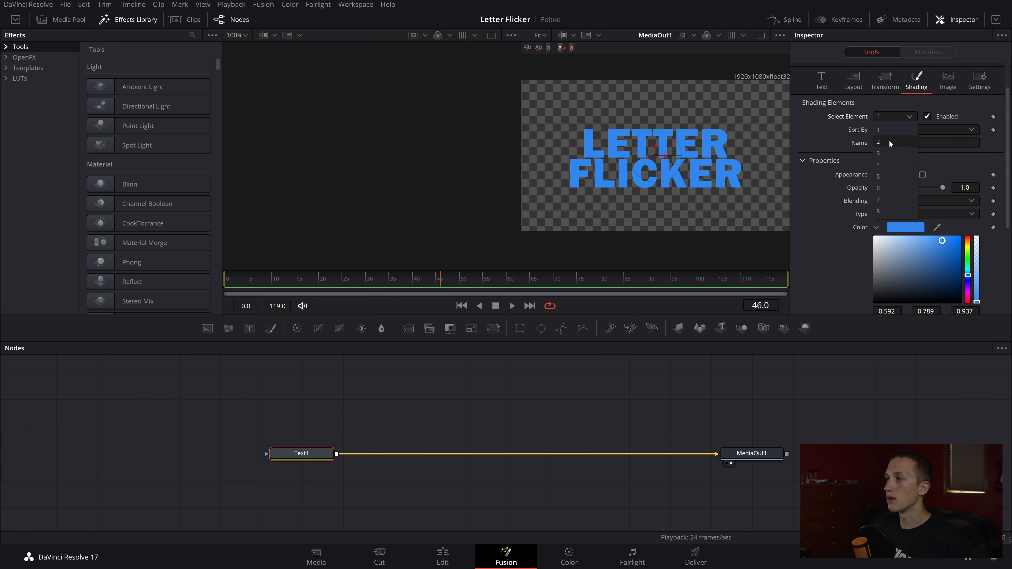
click(888, 141)
click(926, 116)
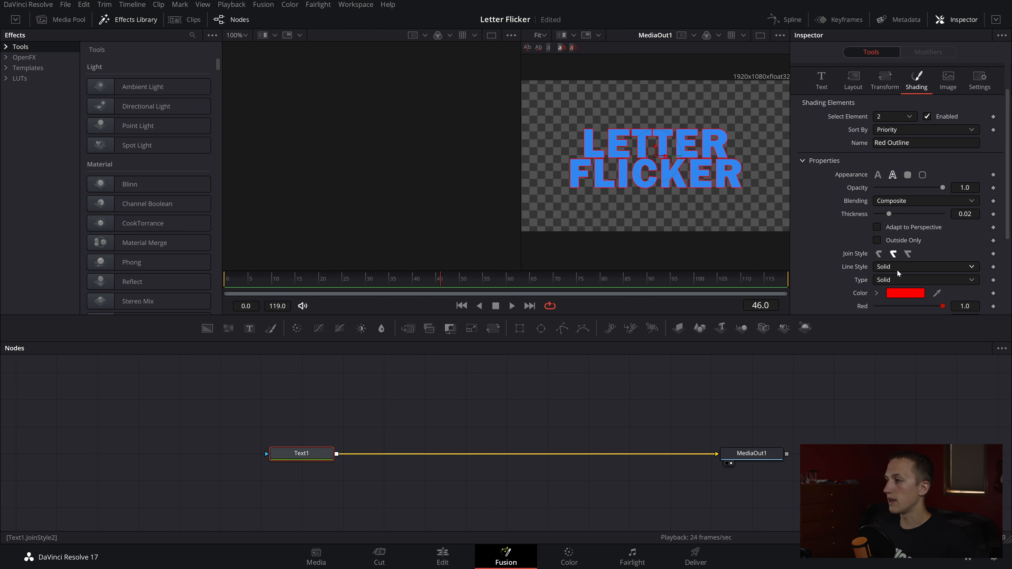
click(878, 293)
click(875, 303)
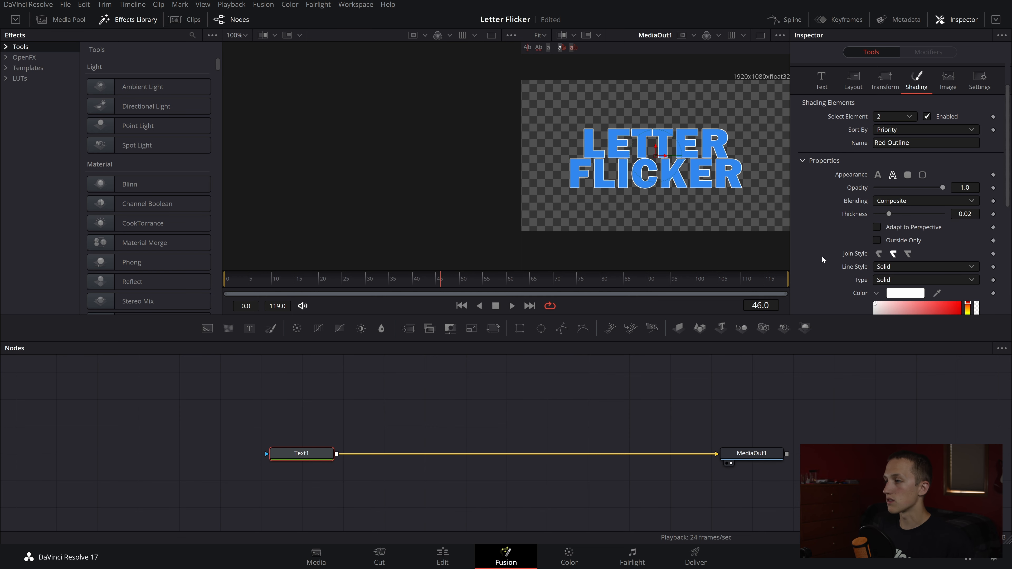
click(878, 295)
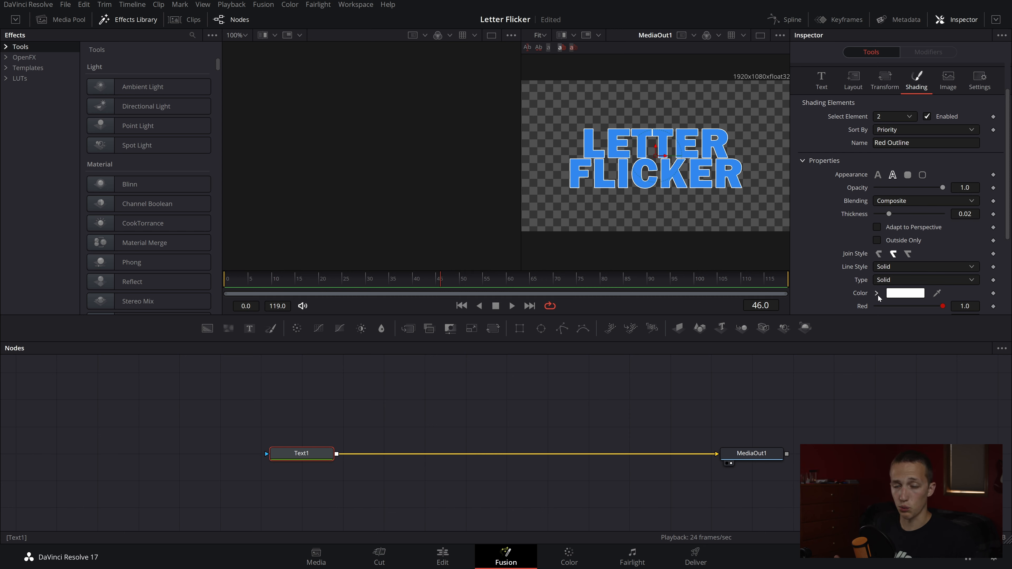
Set the outline's thickness to about 0.0222, choose the third join style and restrict it to the outside only.
scroll(780, 183, up, 5)
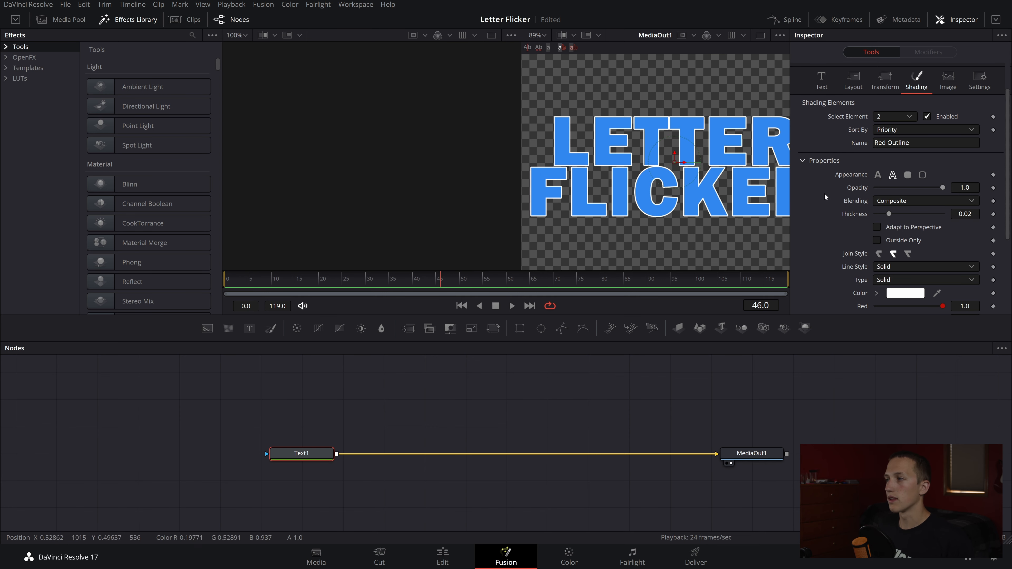
drag(889, 214, 892, 215)
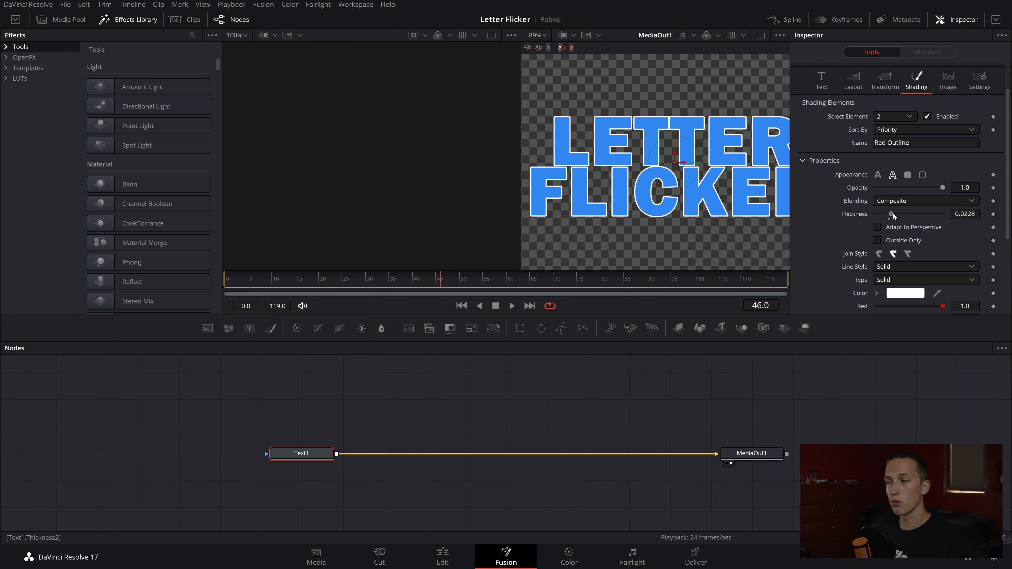
click(908, 253)
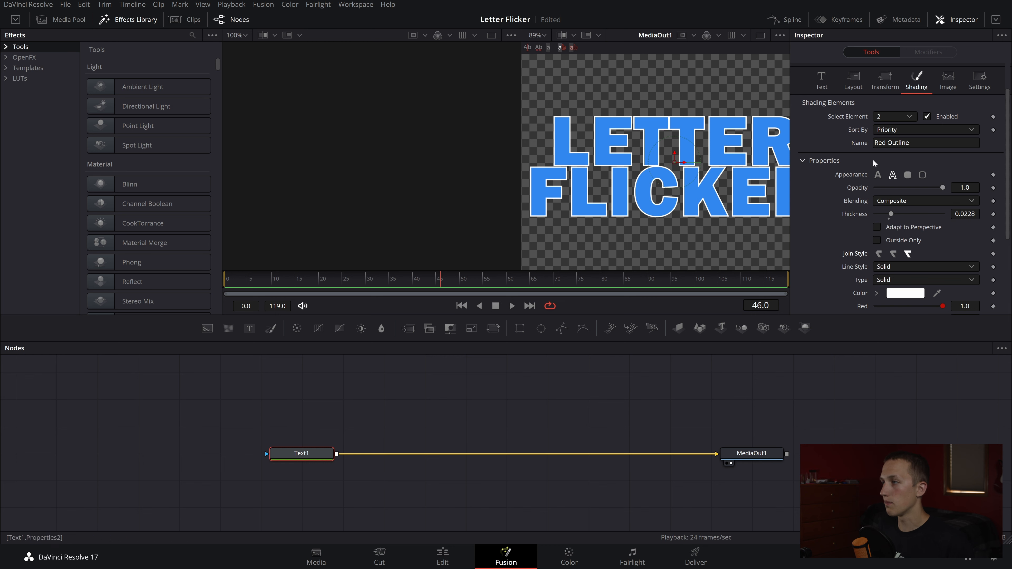
click(903, 240)
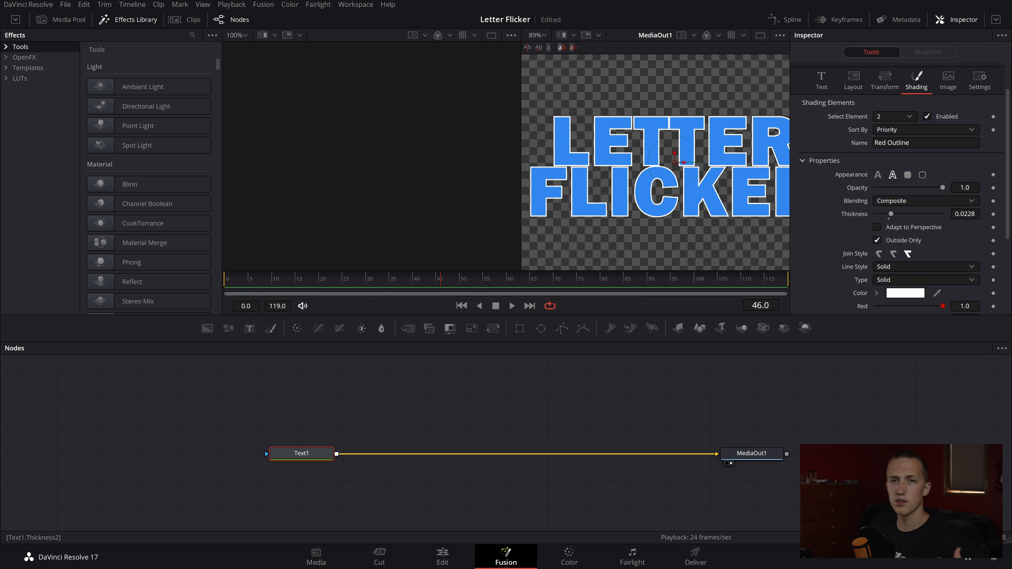
drag(964, 214, 962, 213)
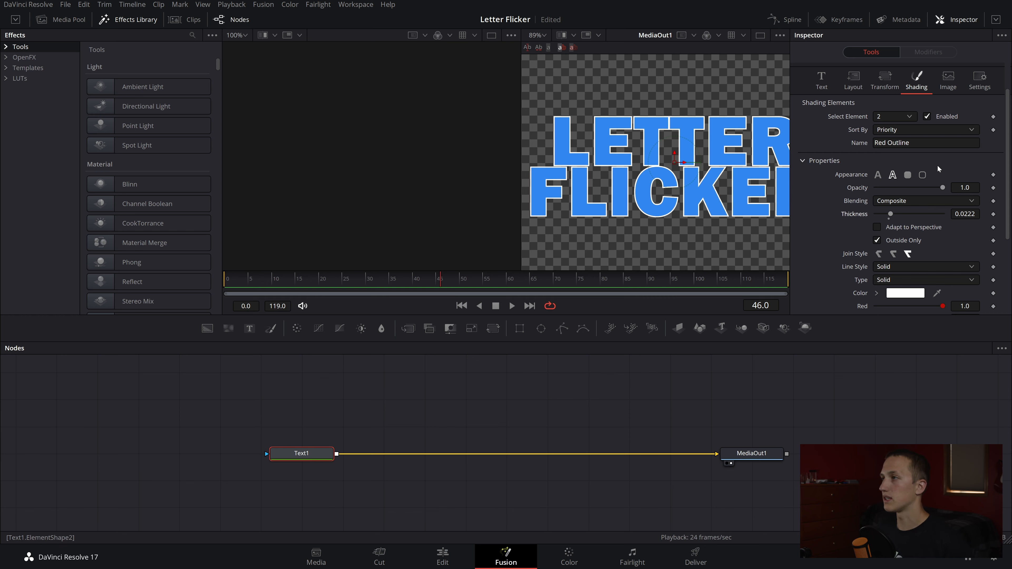
Loosen the text spacing to a tracking of about 1.028 and a line spacing of about 0.656.
click(831, 89)
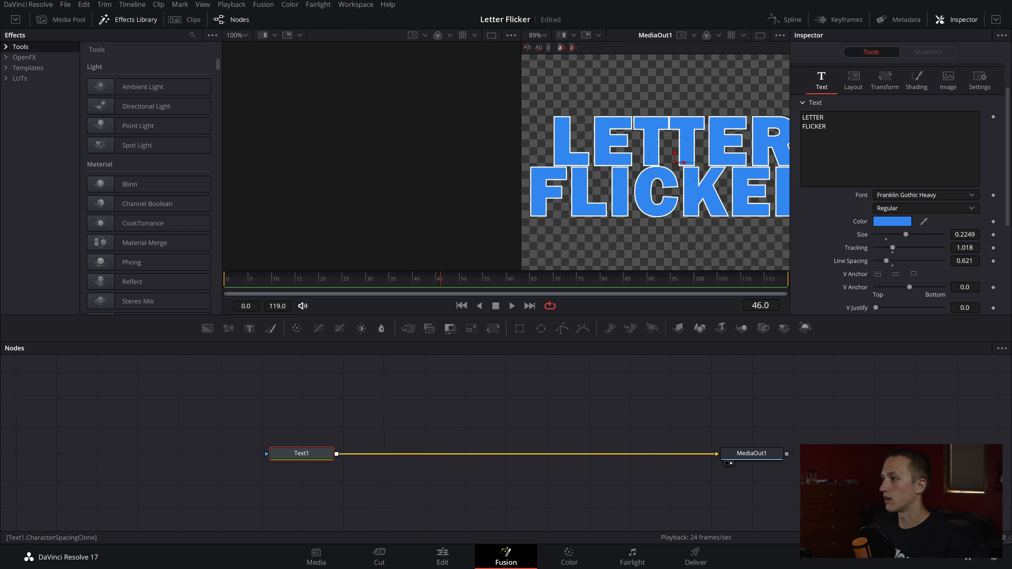
drag(965, 248, 978, 261)
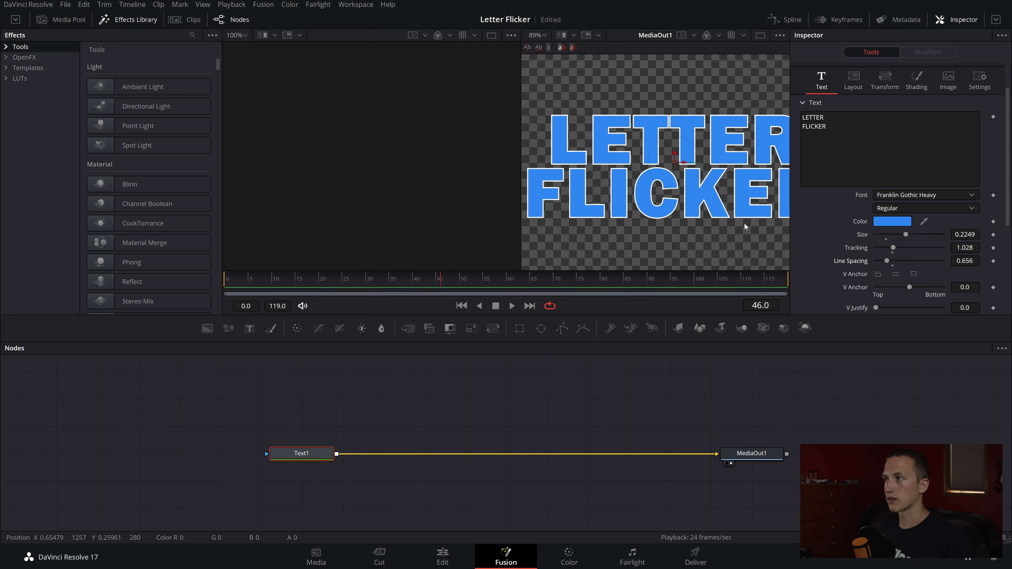
Add a numeric slider control named Random to Text1's Text page, with a range from 0 to 1.
right_click(310, 457)
click(355, 354)
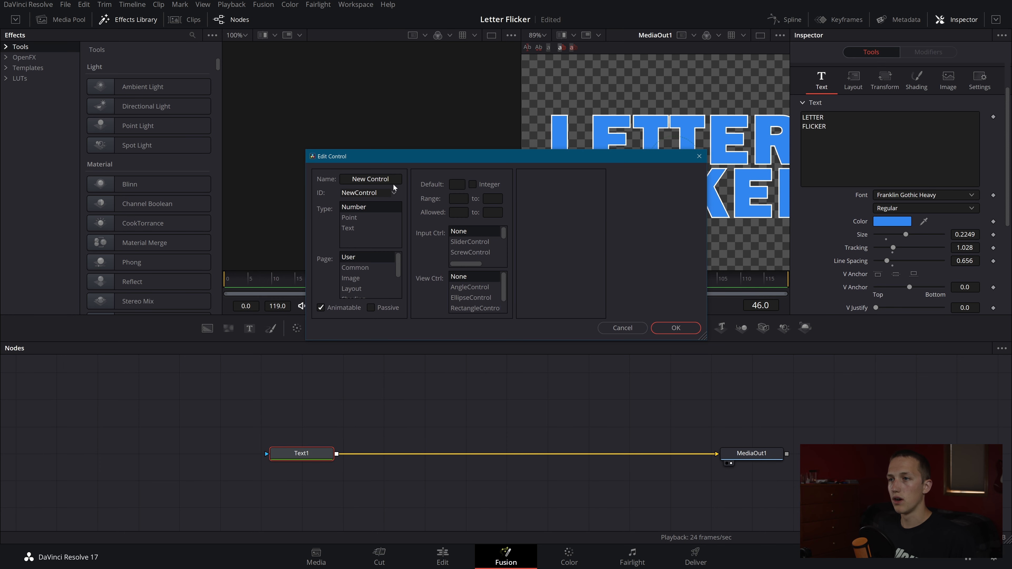
text(Random)
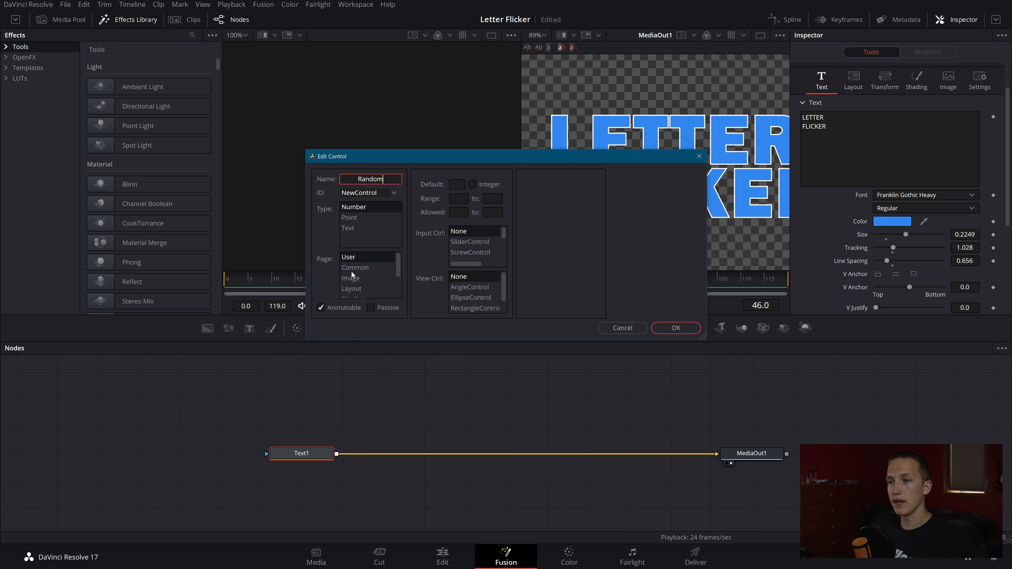
scroll(352, 274, down, 2)
click(352, 280)
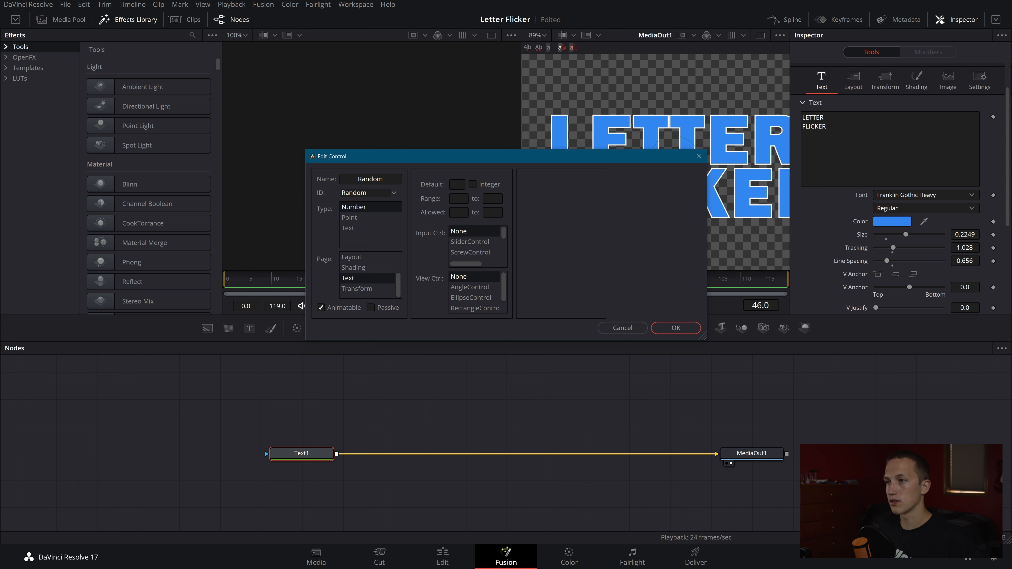
click(458, 199)
key(Tab)
text(1)
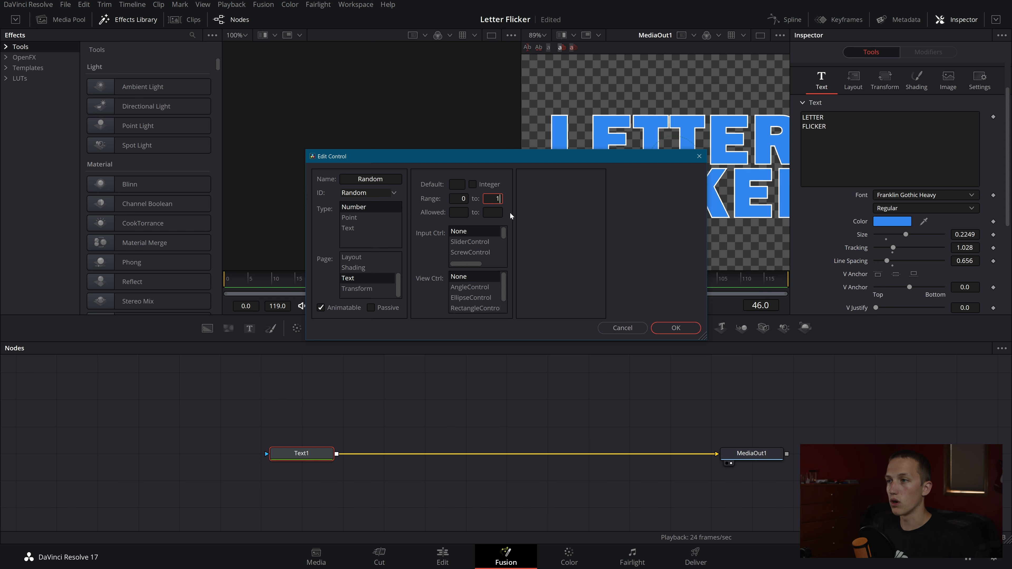
click(469, 243)
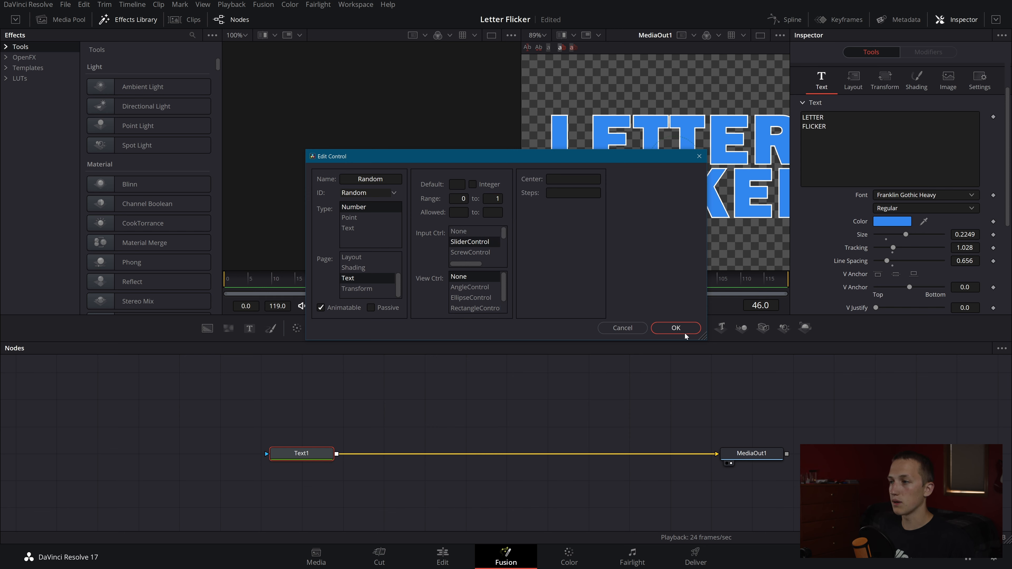
click(674, 328)
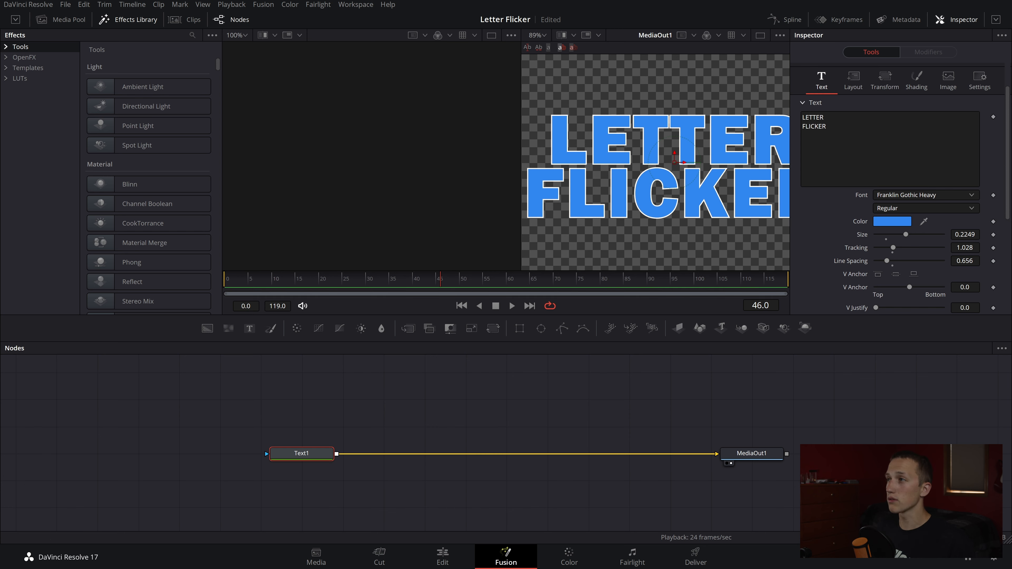
Try out the new Random slider, return it to 0 and modify it with Shake.
scroll(895, 135, down, 5)
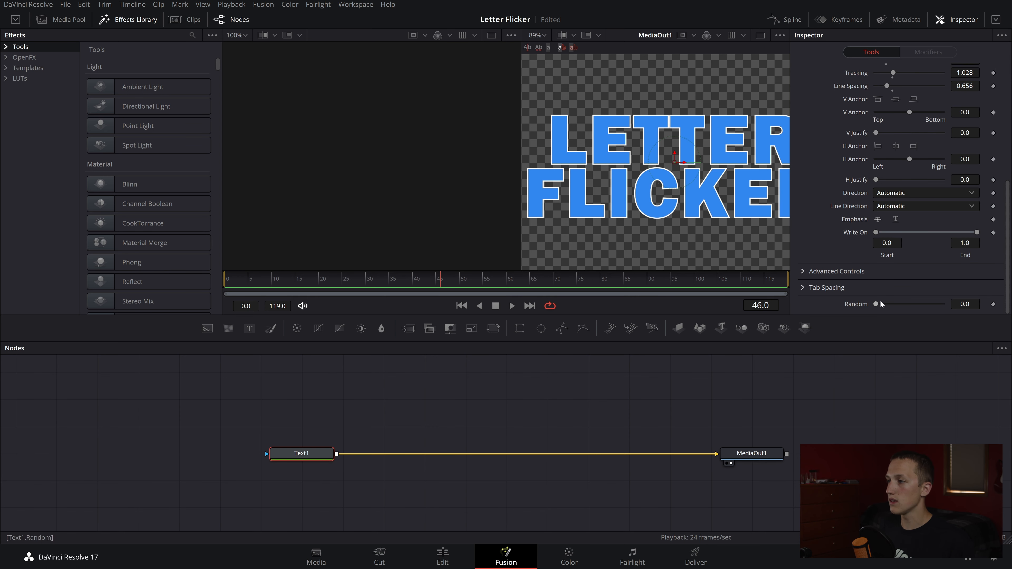
drag(876, 304, 778, 335)
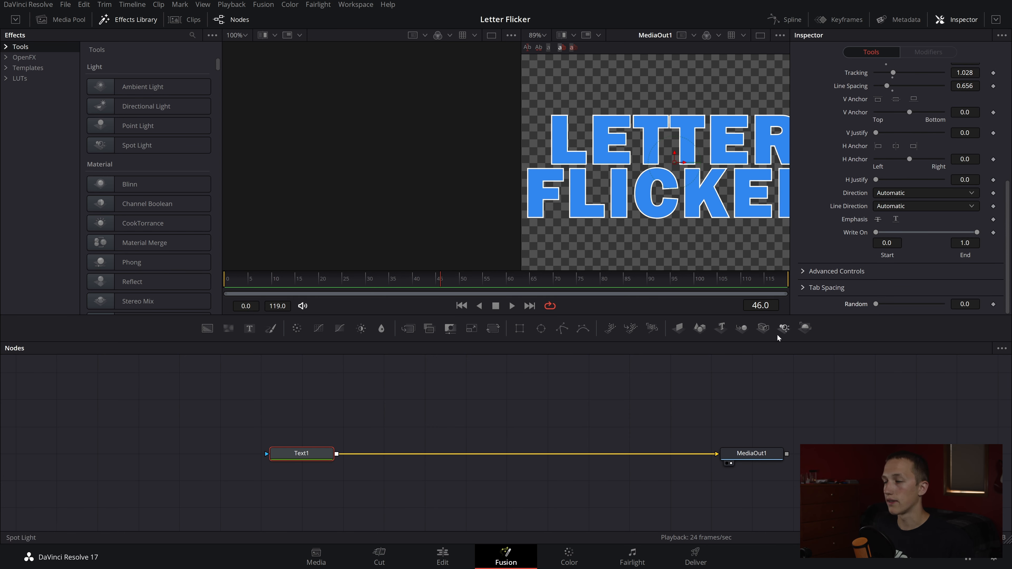
right_click(862, 305)
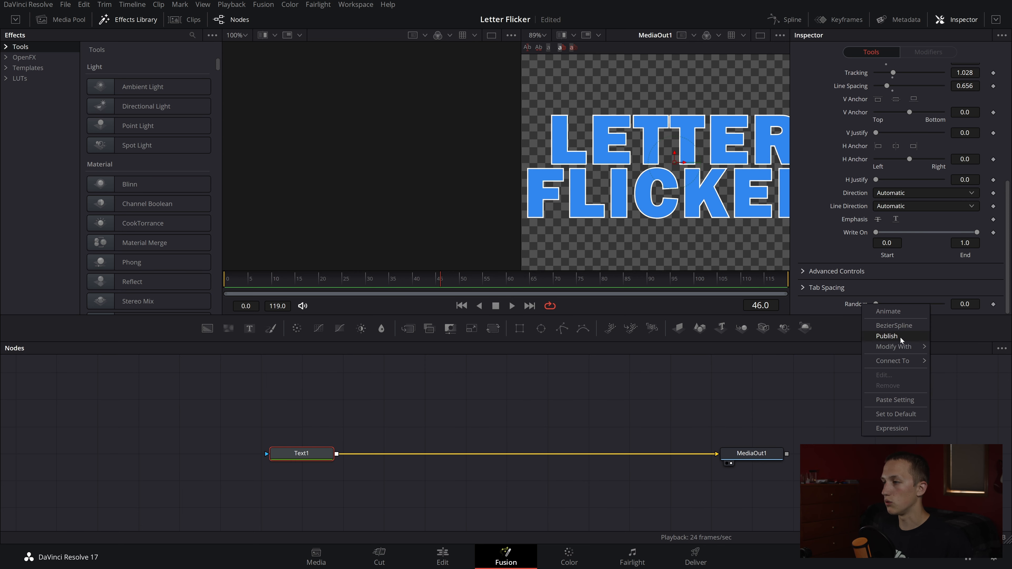
mouse_move(893, 346)
click(779, 519)
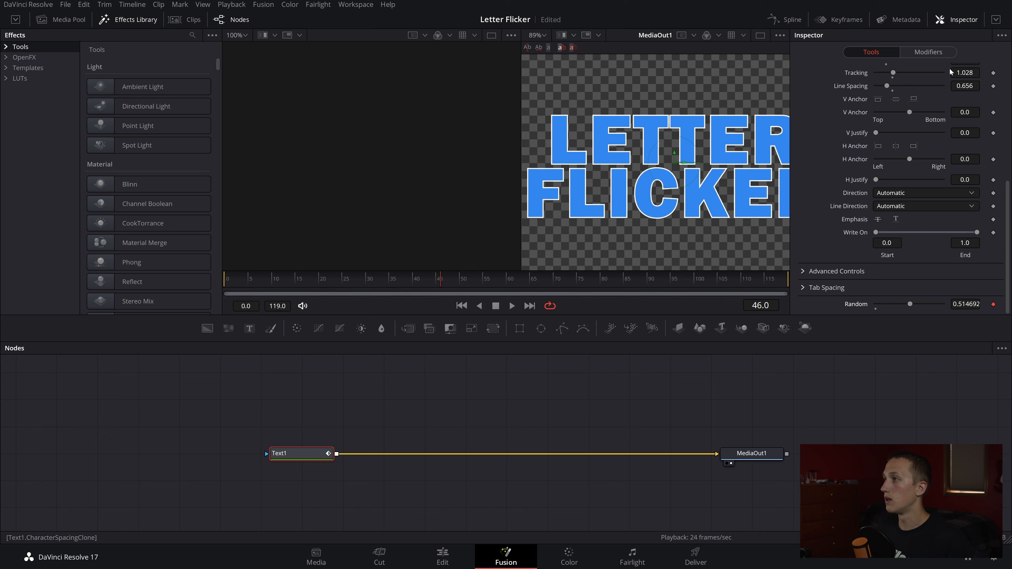
Set the Shake modifier's minimum to 0.6, keeping its maximum at 1.0.
click(933, 52)
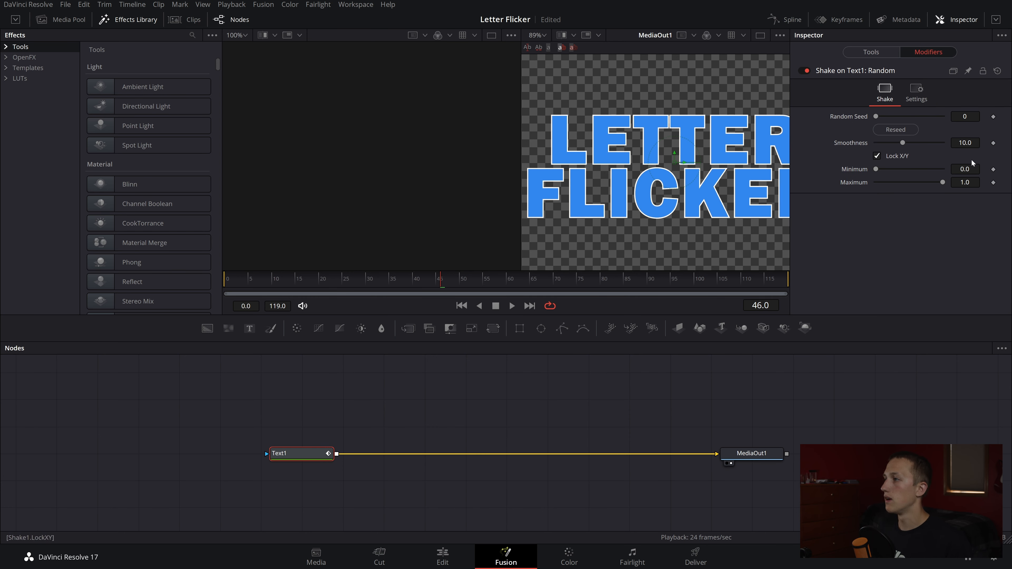
click(971, 169)
key(Tab)
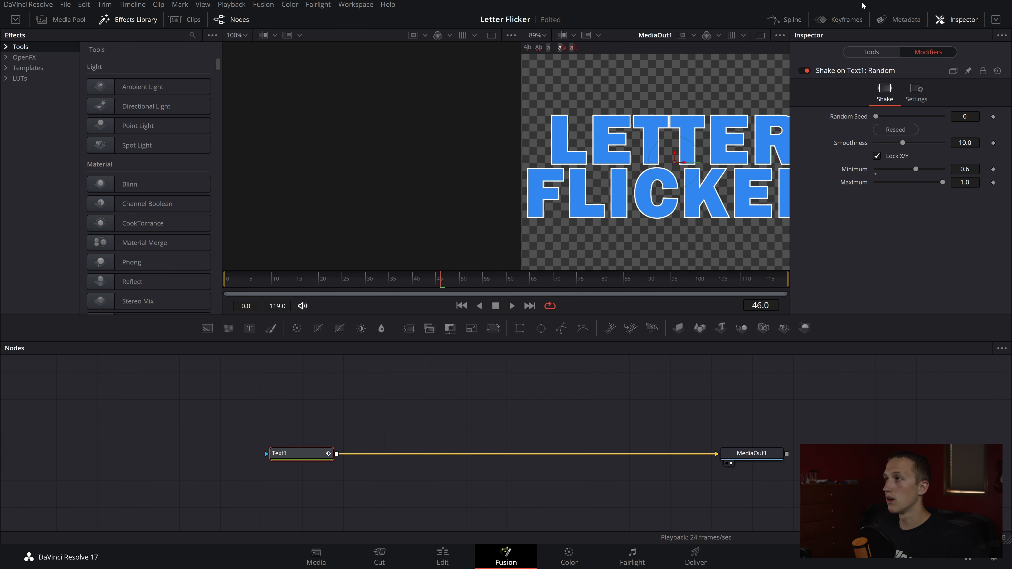
Play back the composition to check how the Shake modifier drives the Random slider over time.
click(874, 52)
click(927, 53)
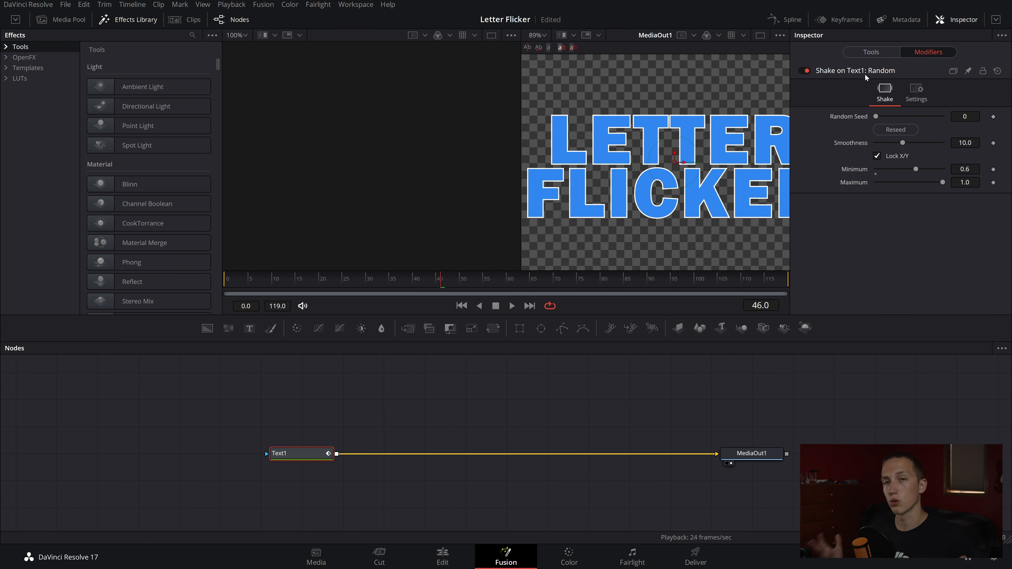
click(871, 52)
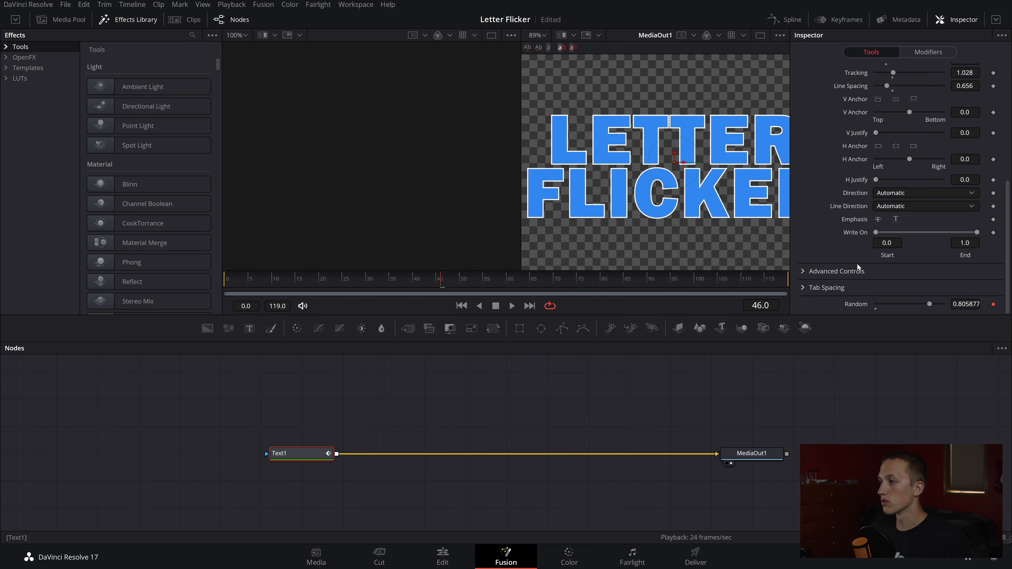
key(space)
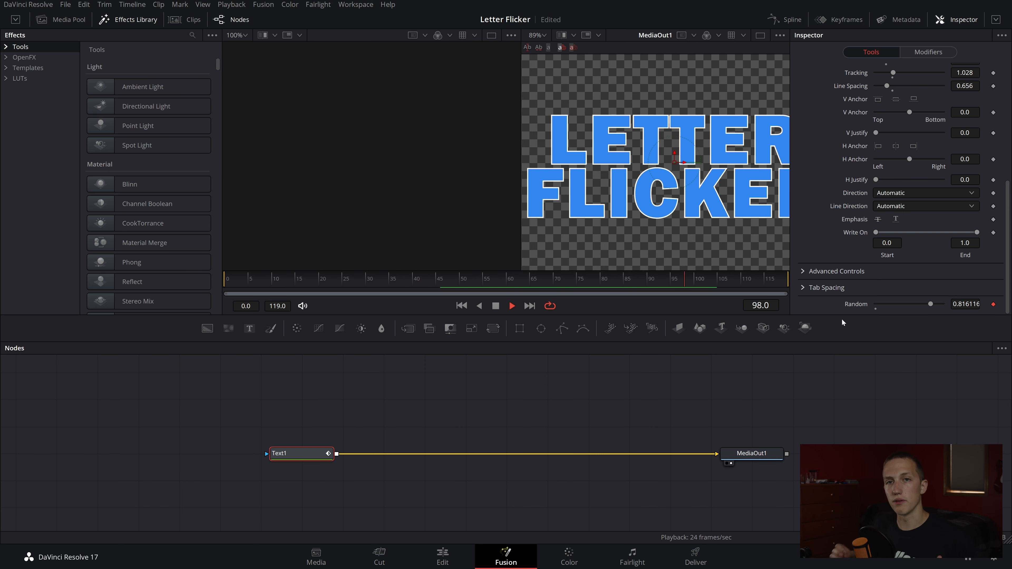
key(space)
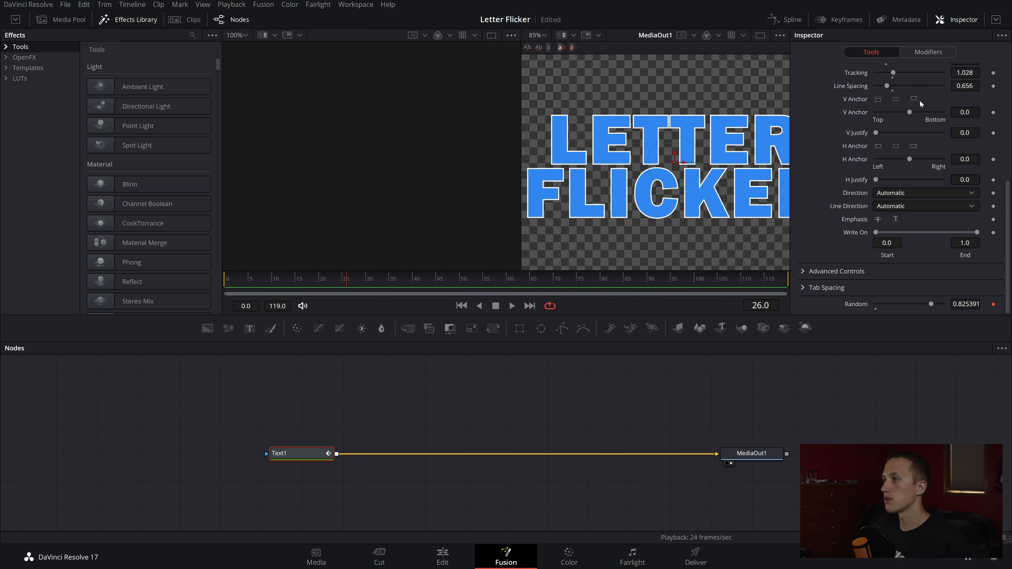
Add a Follower modifier to the LETTER FLICKER text and open the modifier's shading settings.
scroll(919, 99, up, 8)
right_click(829, 160)
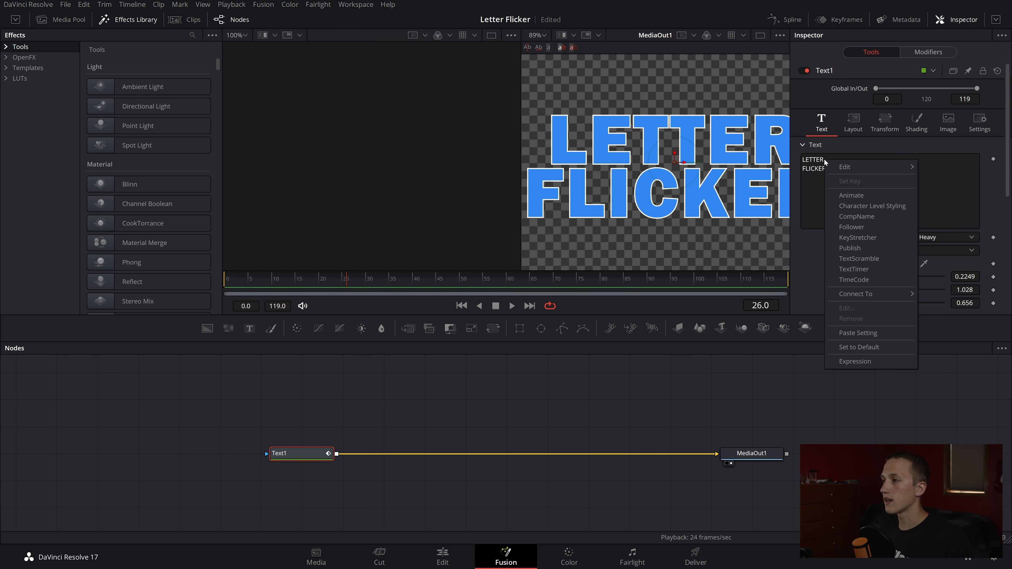
click(856, 227)
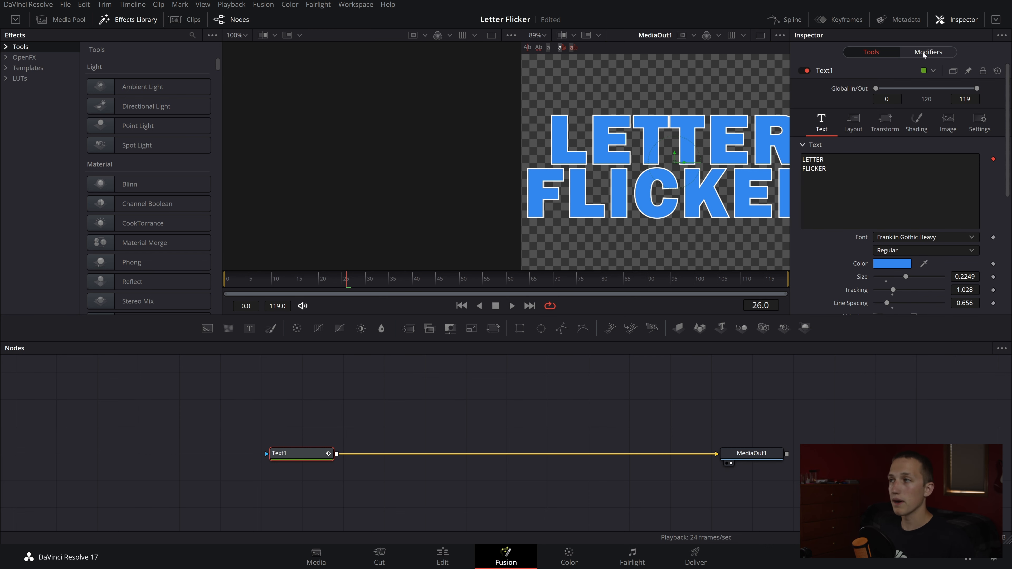
click(923, 52)
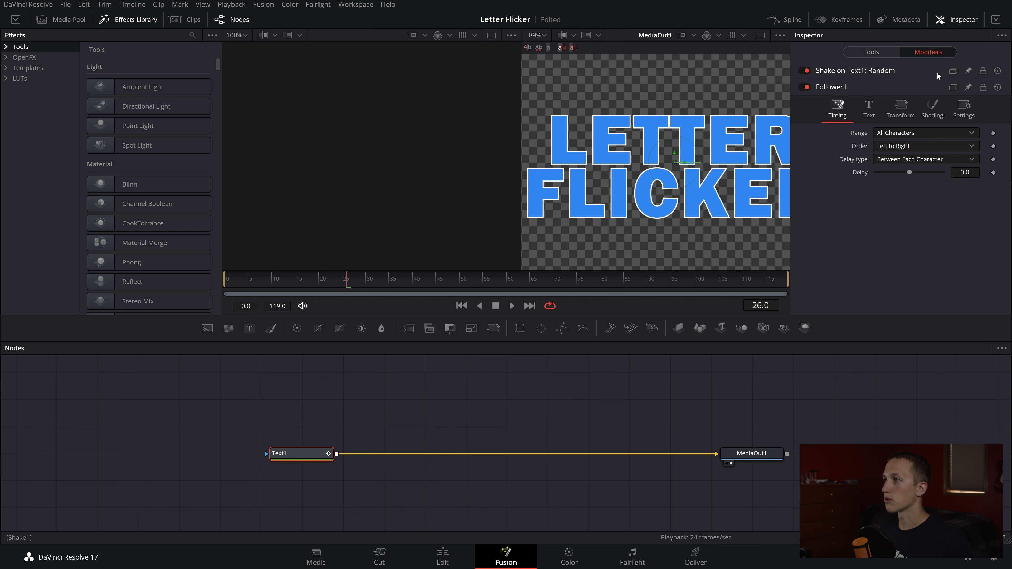
click(933, 109)
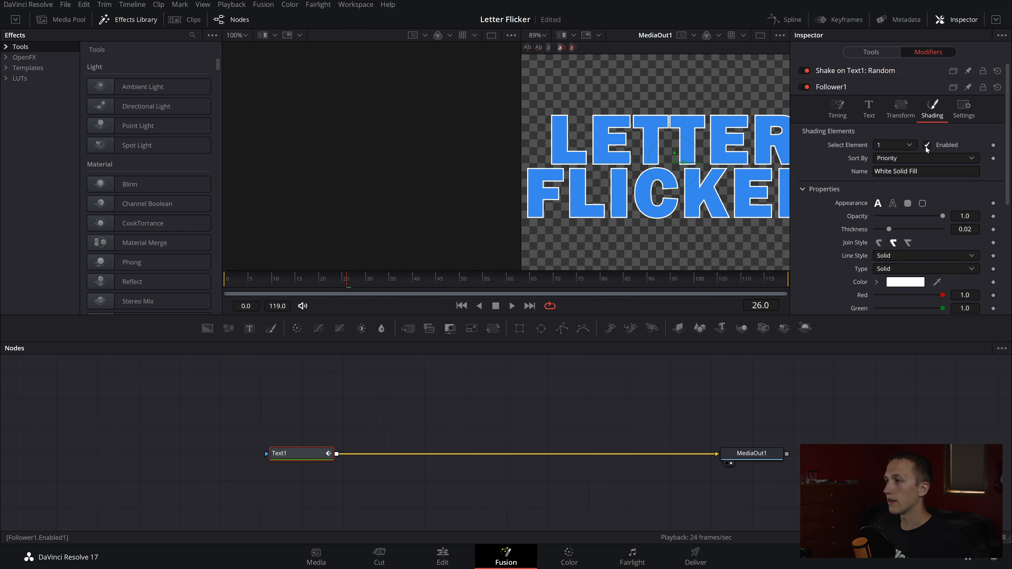
Keyframe the Opacity of the Follower's first shading element and drive it with the expression iif(Text1.Random < .7, 0, 1).
click(993, 217)
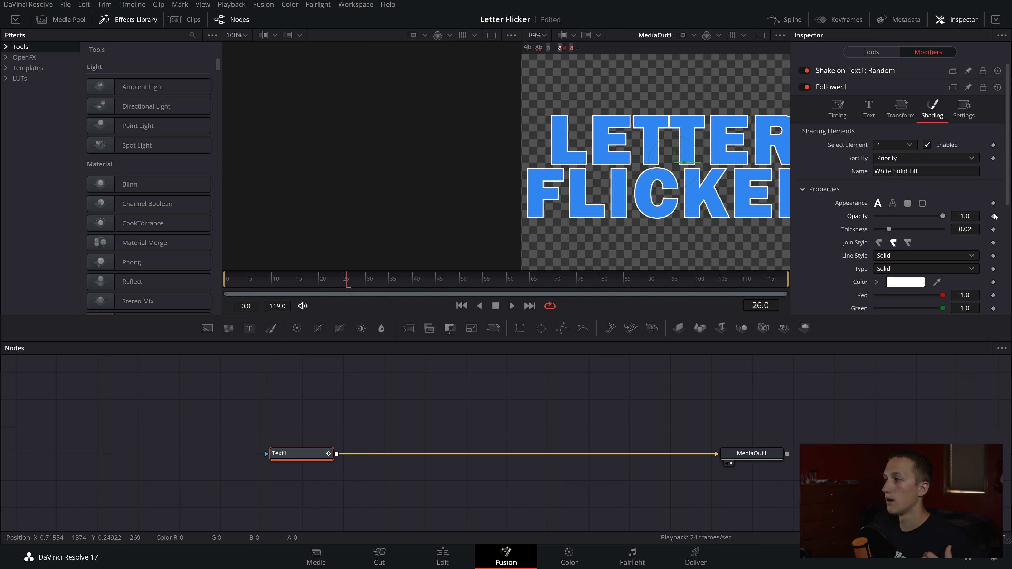
drag(943, 216, 968, 229)
right_click(852, 218)
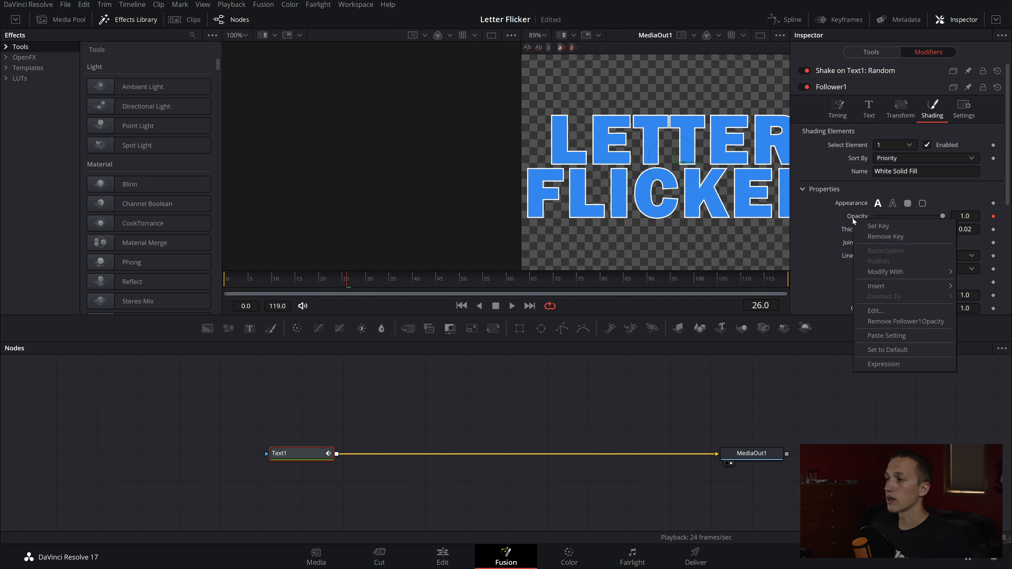
click(884, 364)
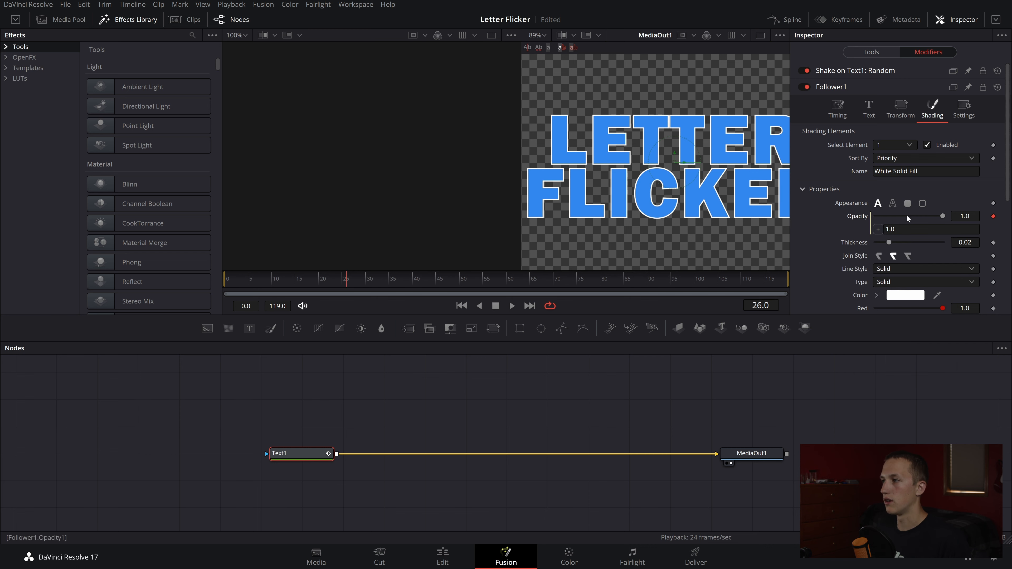
text(ii)
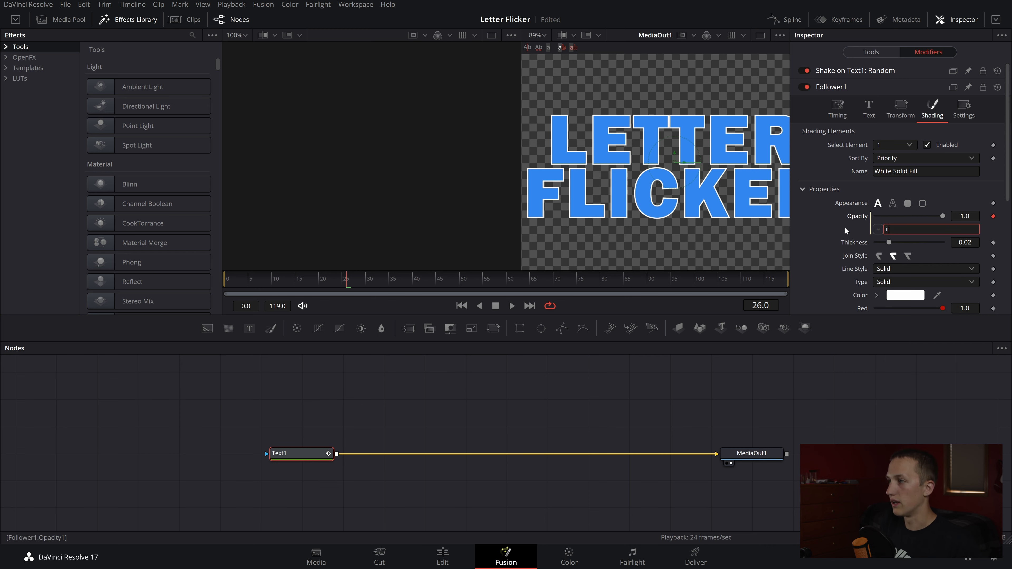
text(f(Text1.Random)
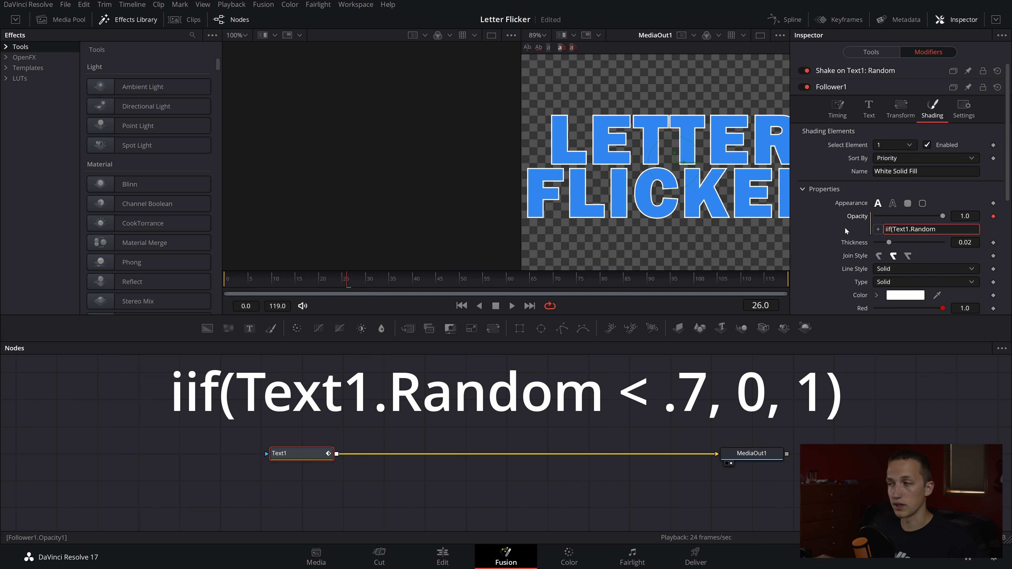
text(< .6)
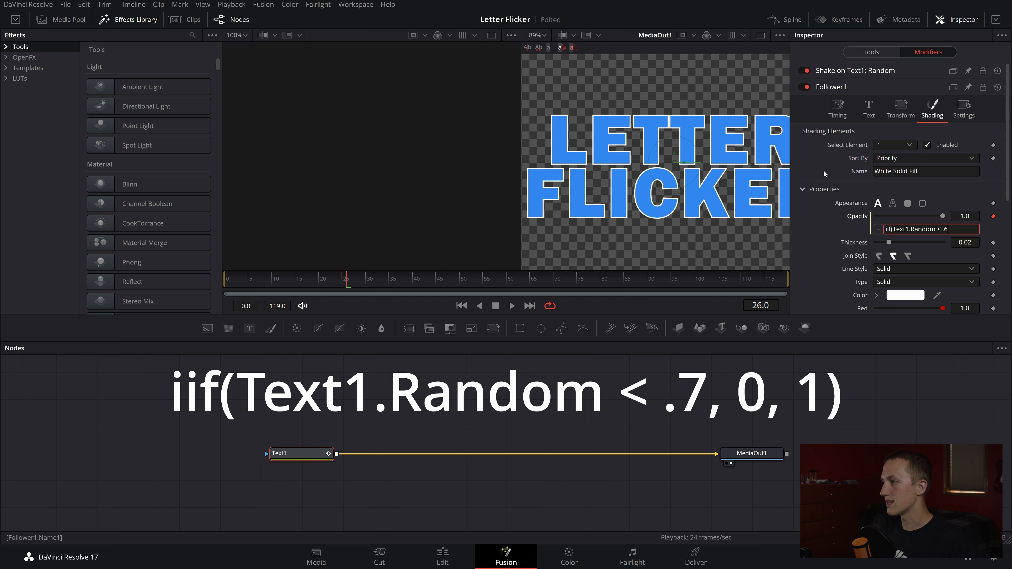
key(BackSpace)
text(7, 0)
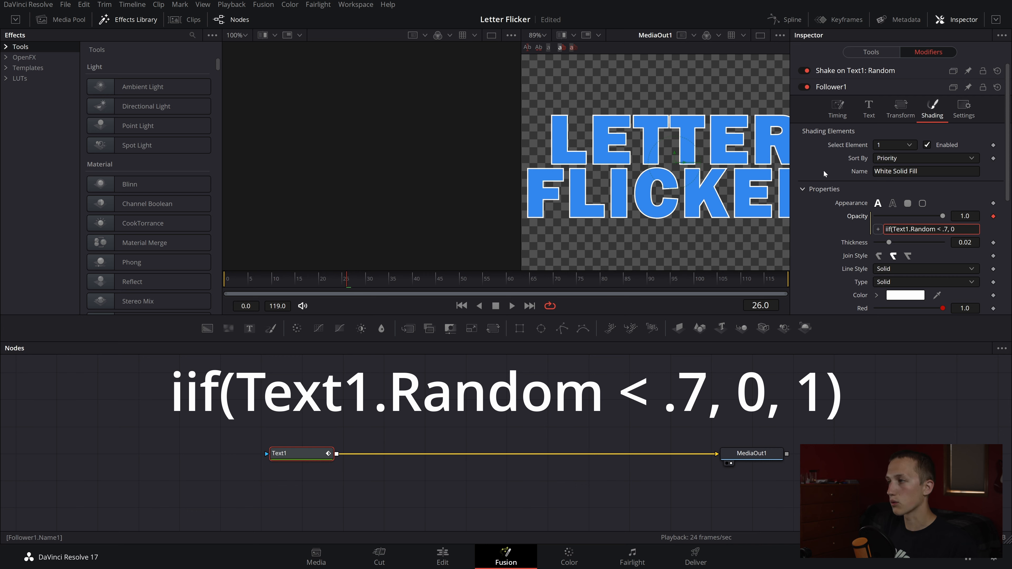
text(, 1))
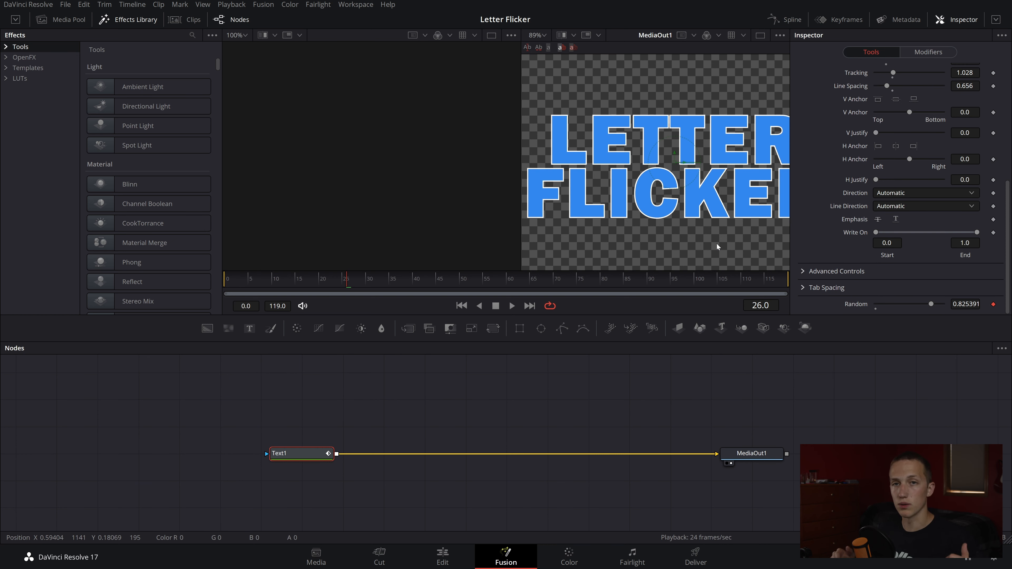
Play back and scrub through the composition to check how the opacity expression makes the text fill flicker.
key(space)
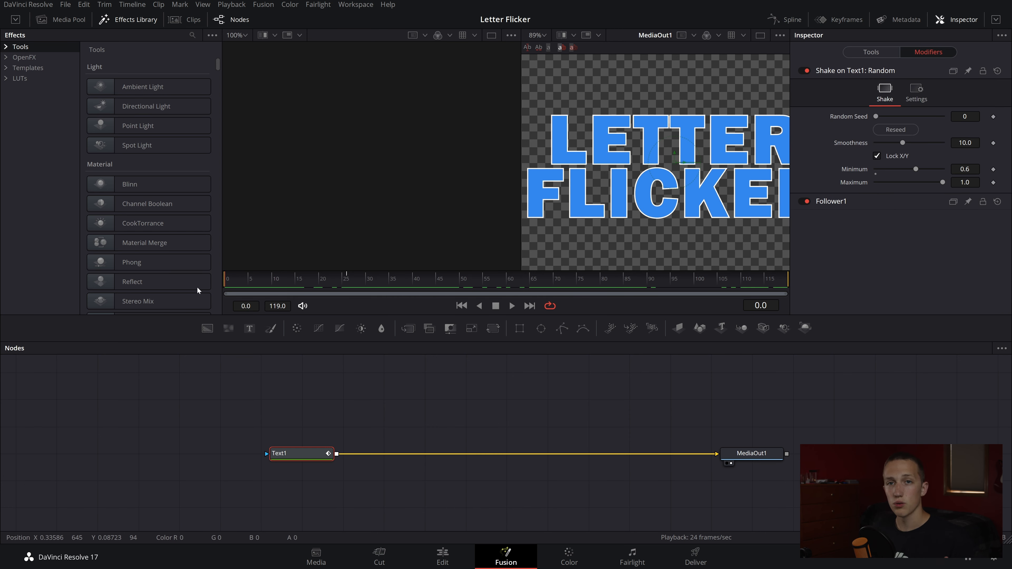
click(371, 279)
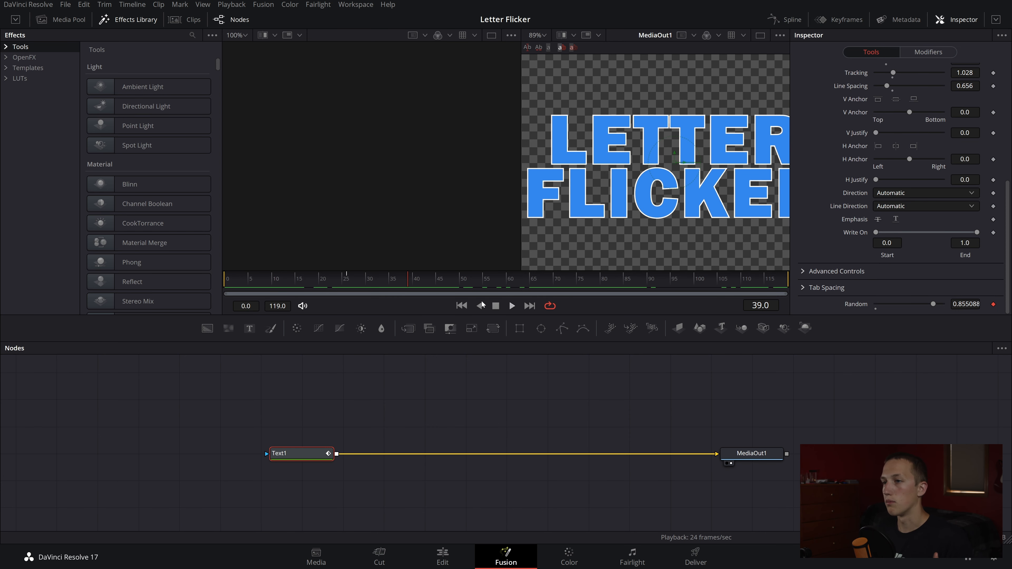
drag(371, 279, 702, 281)
Reseed the Shake modifier on the Random control and play back the flicker with the new seed.
click(928, 52)
click(898, 129)
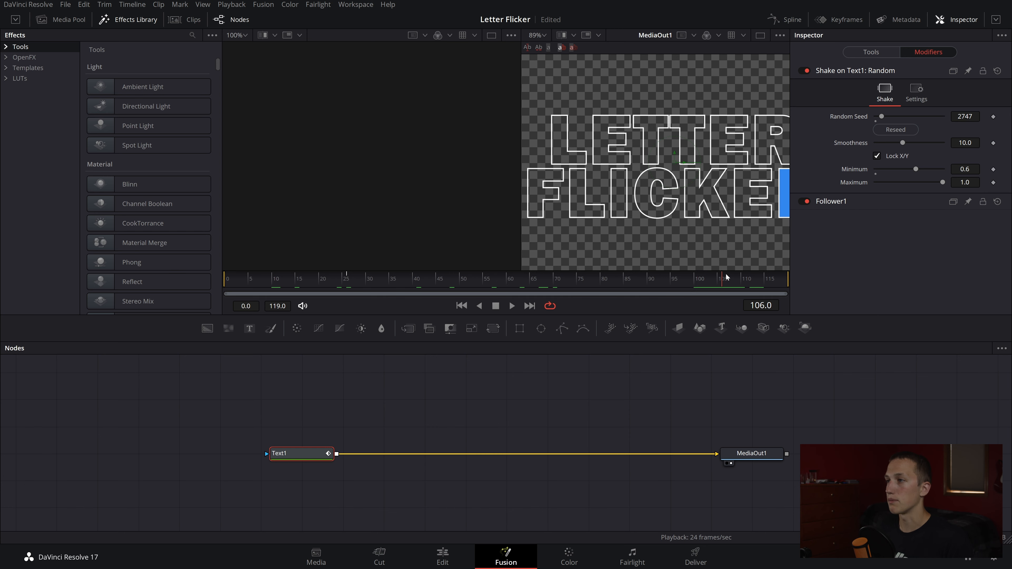
key(space)
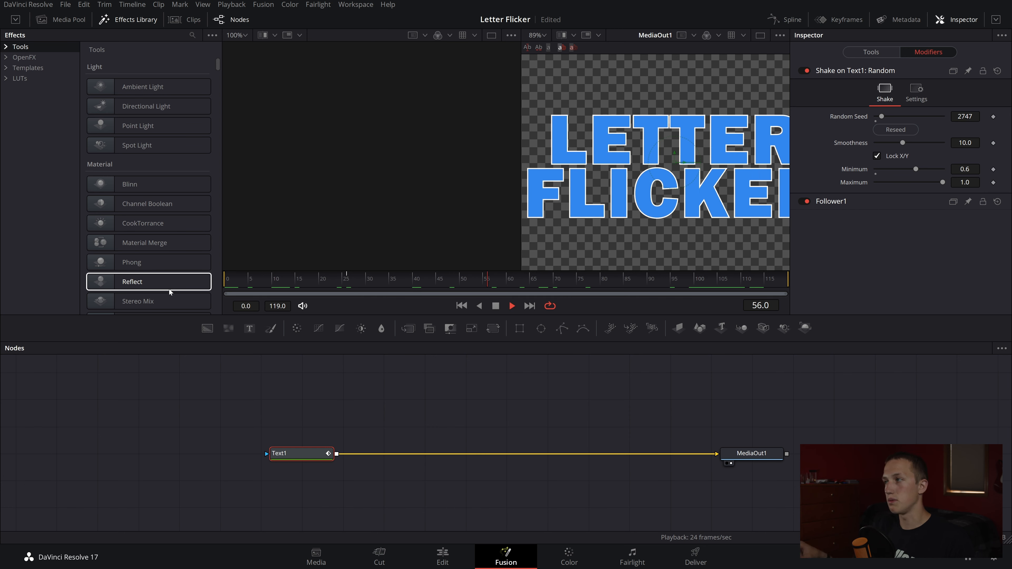
key(space)
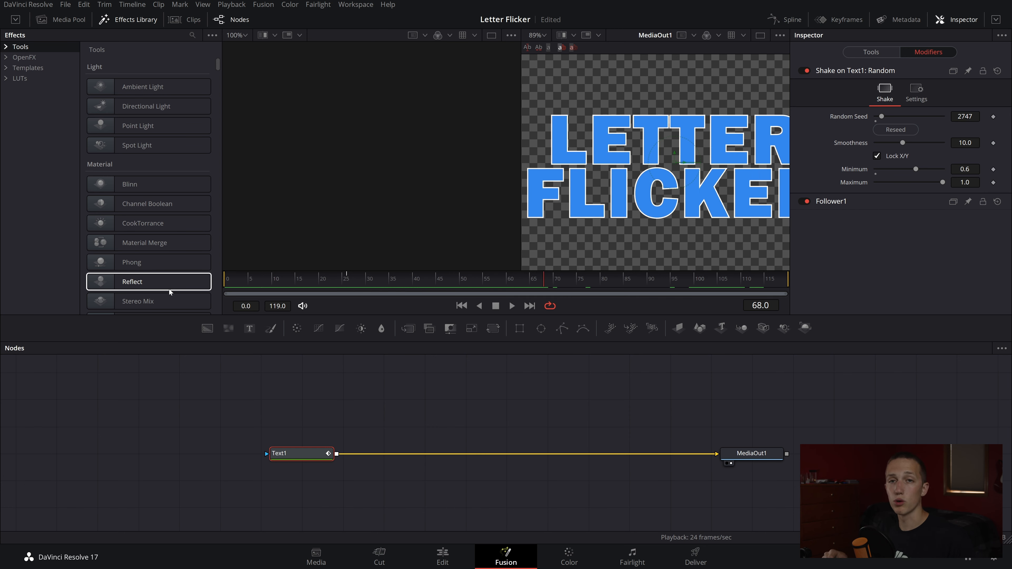
Set the Follower's timing order to Completely Random with a delay of 25 between characters, and play back the result.
click(885, 52)
click(925, 52)
click(850, 200)
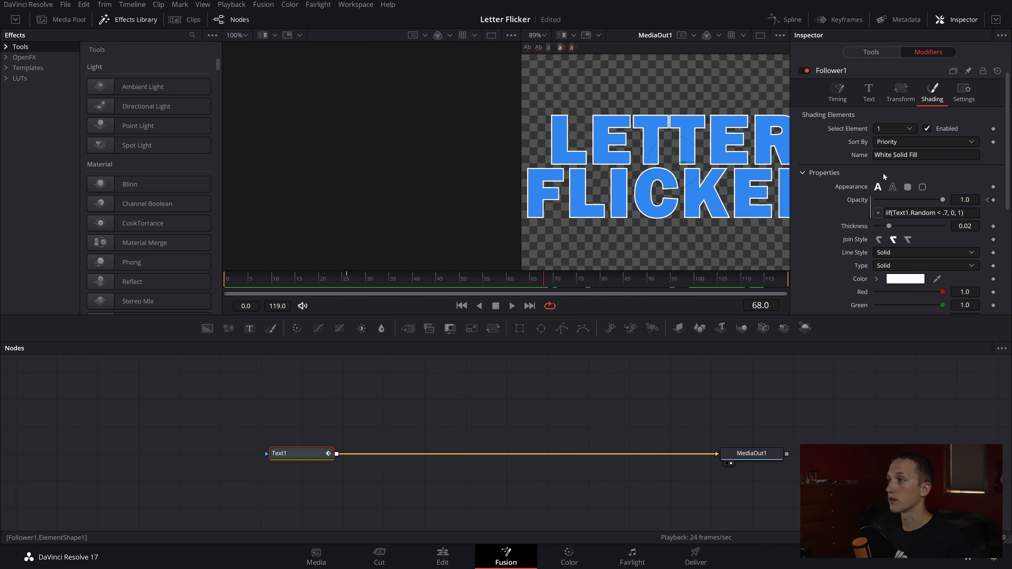
click(846, 91)
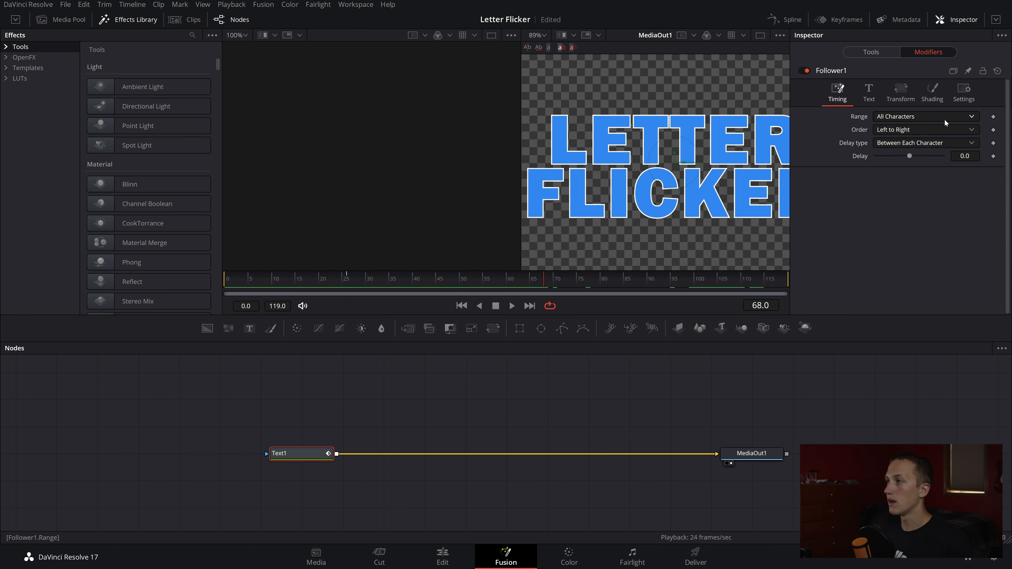
click(882, 131)
click(912, 194)
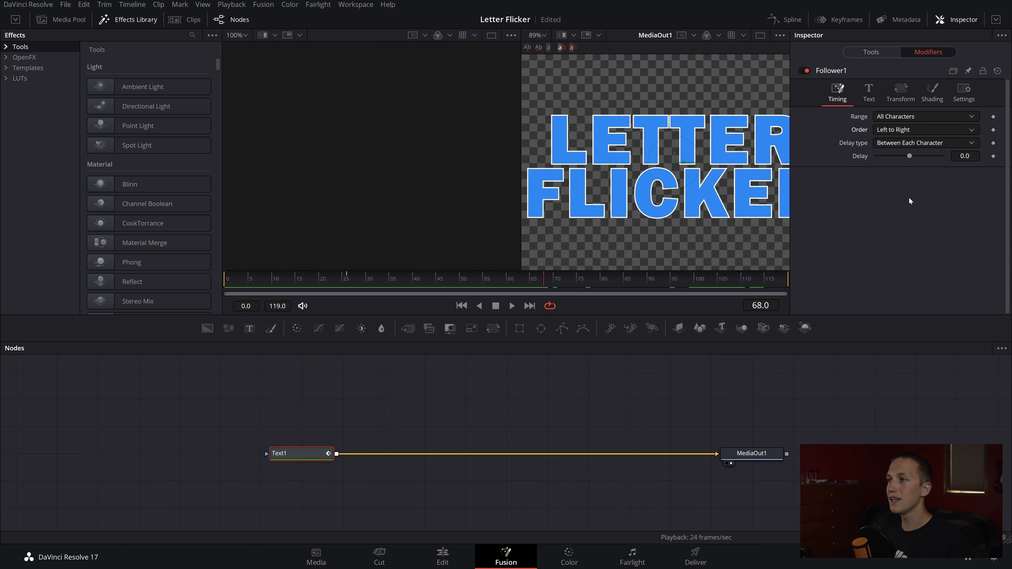
click(966, 156)
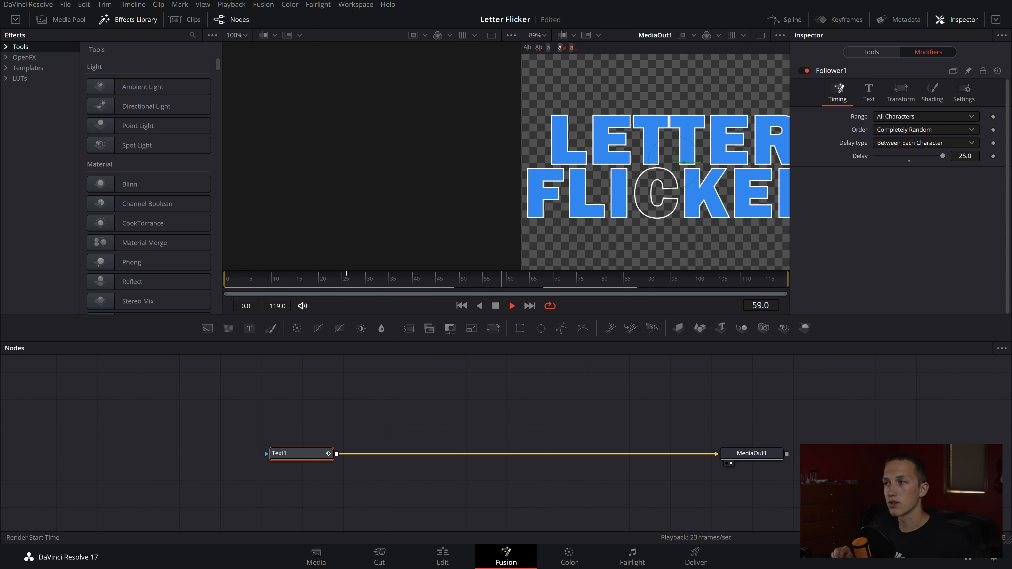
key(space)
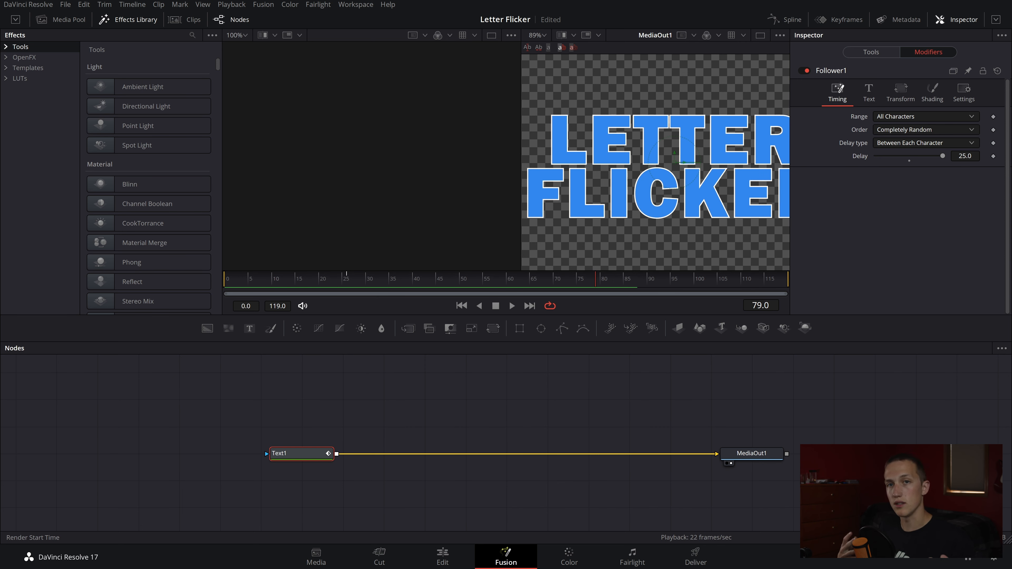
Set the Shake modifier's smoothness to 7.6, minimum to 0.51 and maximum to 0.899, and preview the flicker.
click(848, 73)
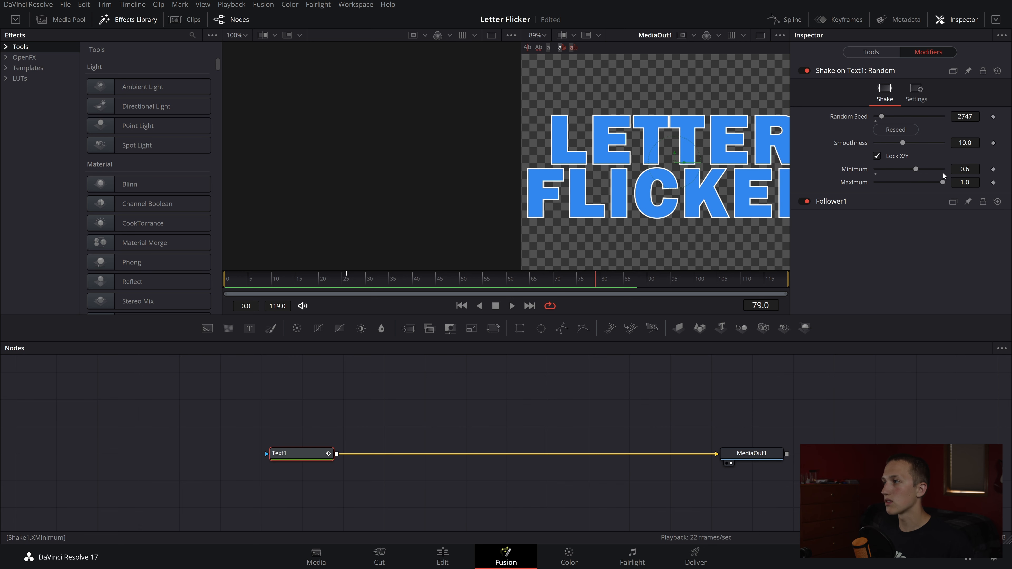
drag(914, 169, 899, 143)
key(space)
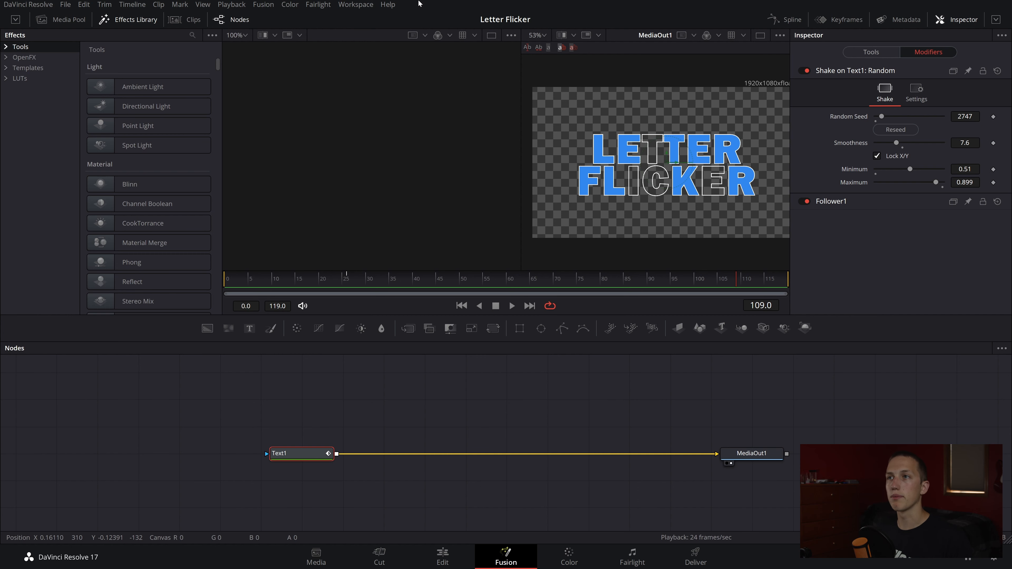
Open Reactor, search its packages for "echo" to check the Echo tool, and close Reactor again.
click(358, 5)
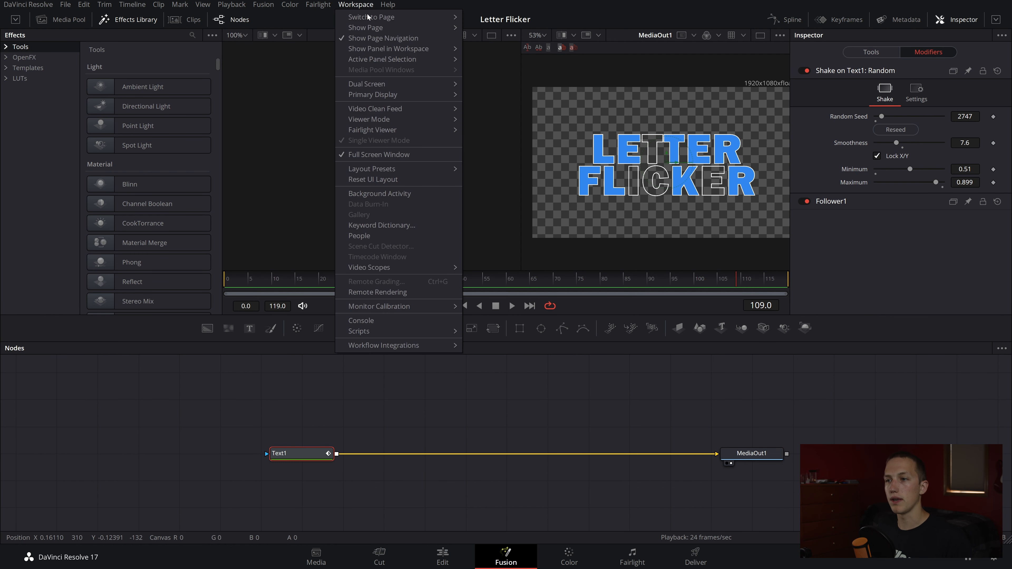
mouse_move(383, 331)
mouse_move(488, 333)
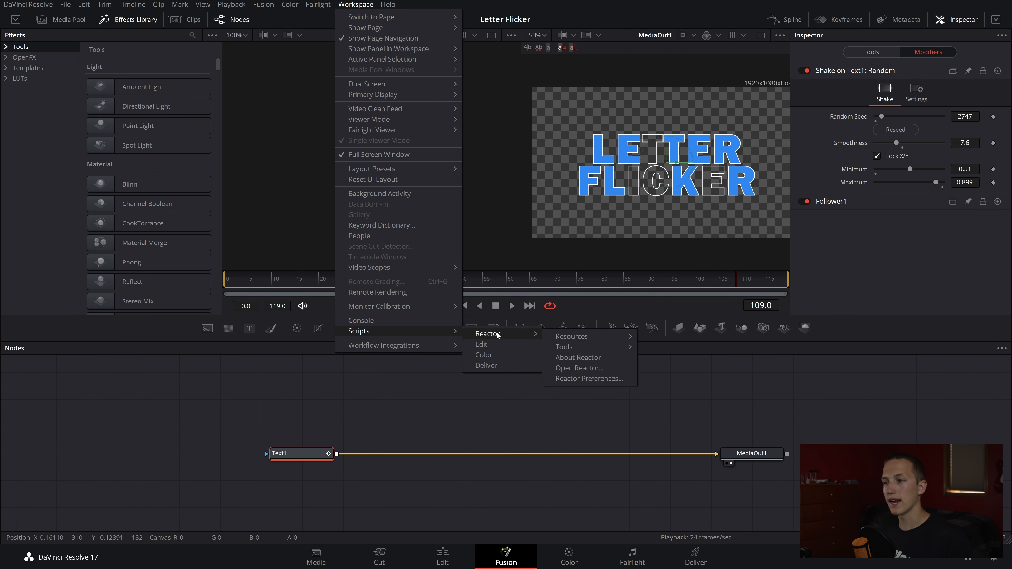
click(588, 368)
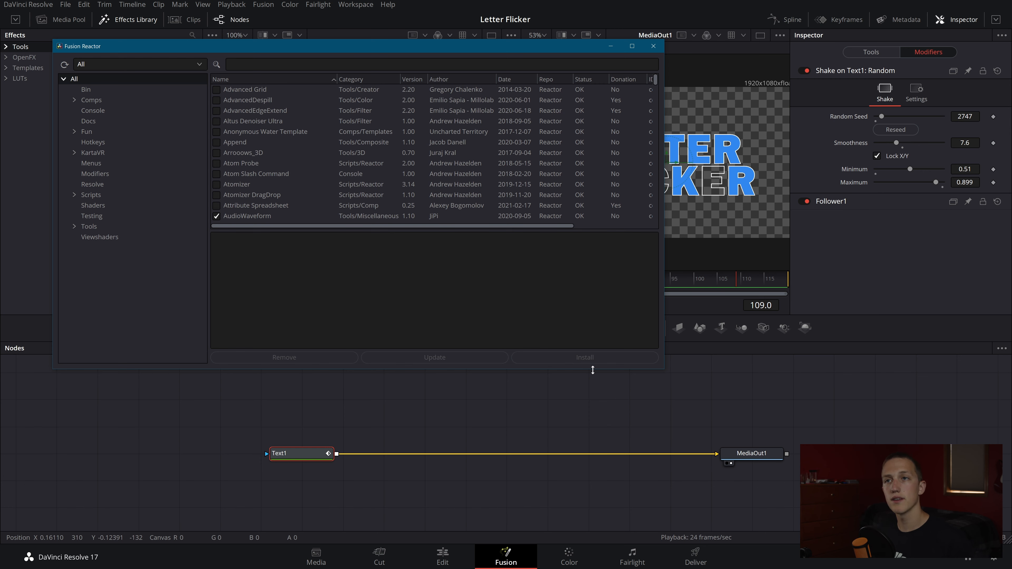
click(441, 64)
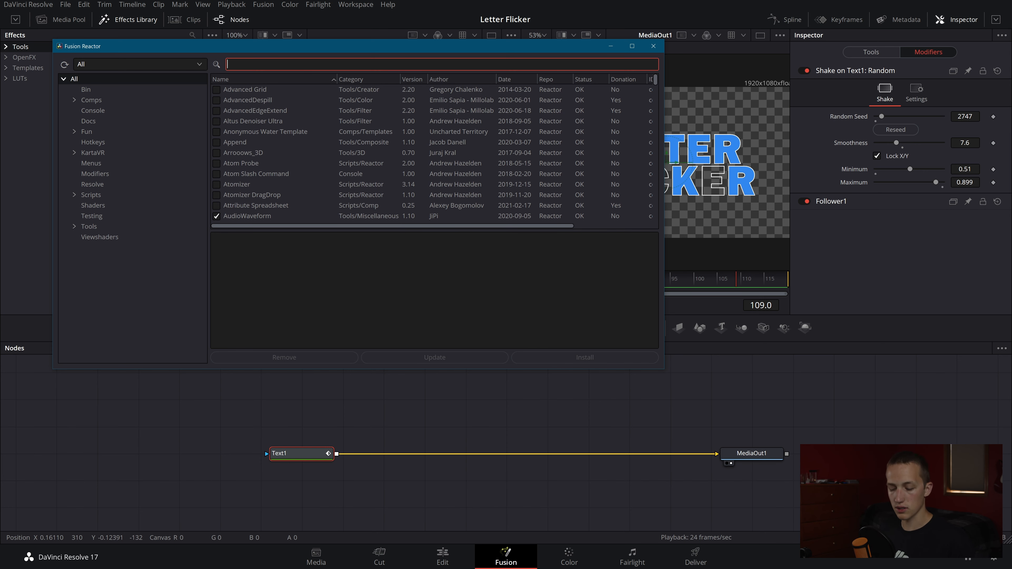
text(echo)
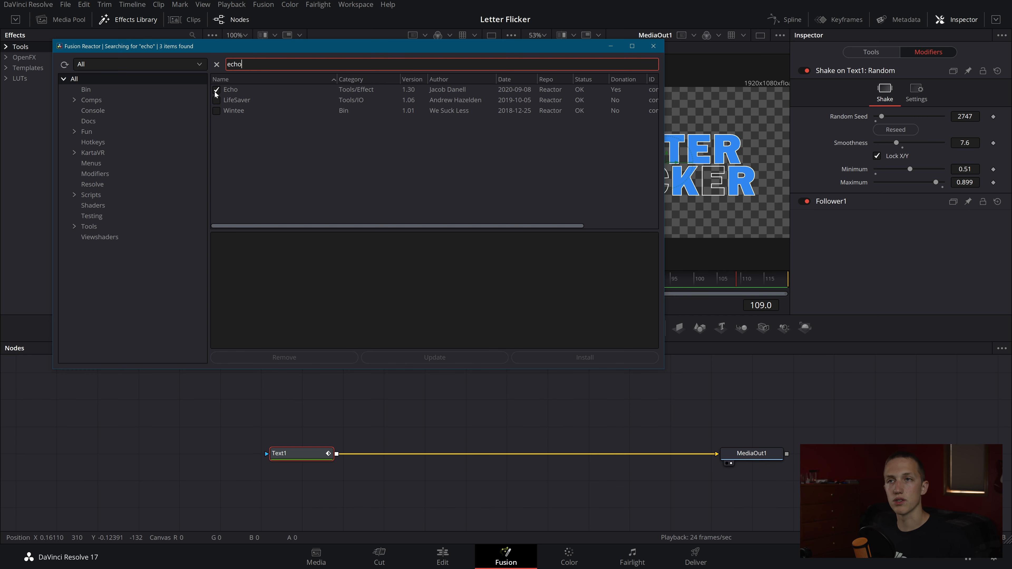
click(652, 46)
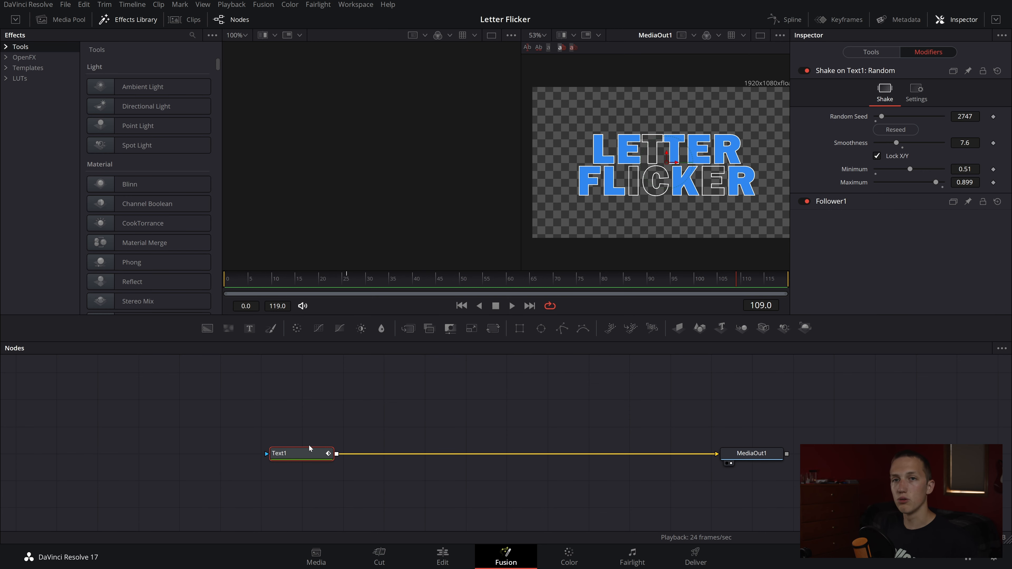
Add an Echo node between Text1 and MediaOut1.
key(shift+space)
text(echo)
key(Return)
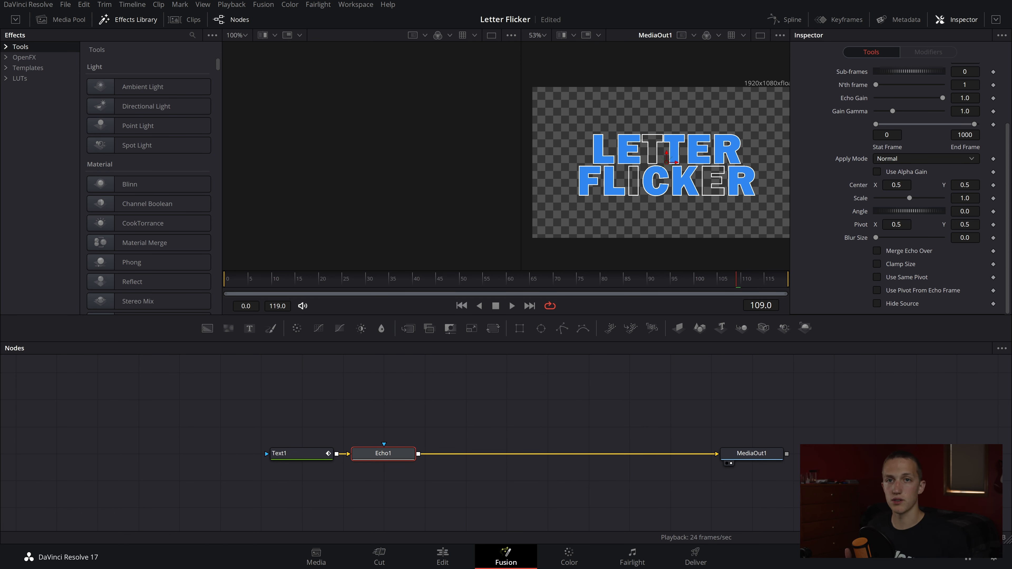
Set Echo Frames to 7, Echo Gain to 0.0 and Gain Gamma to 1.575, and play back the fading flicker from the start.
scroll(914, 203, up, 3)
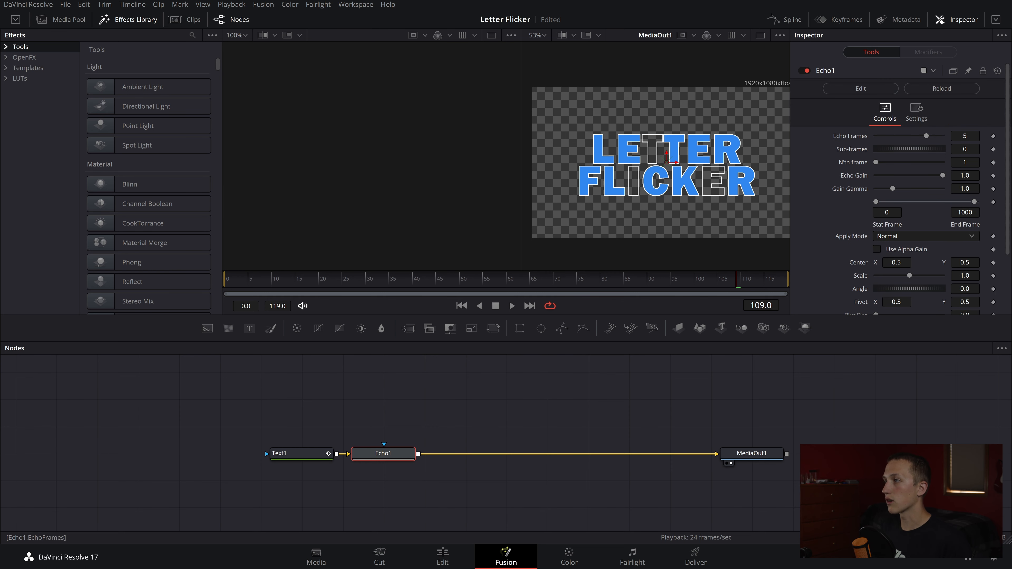
key(Tab)
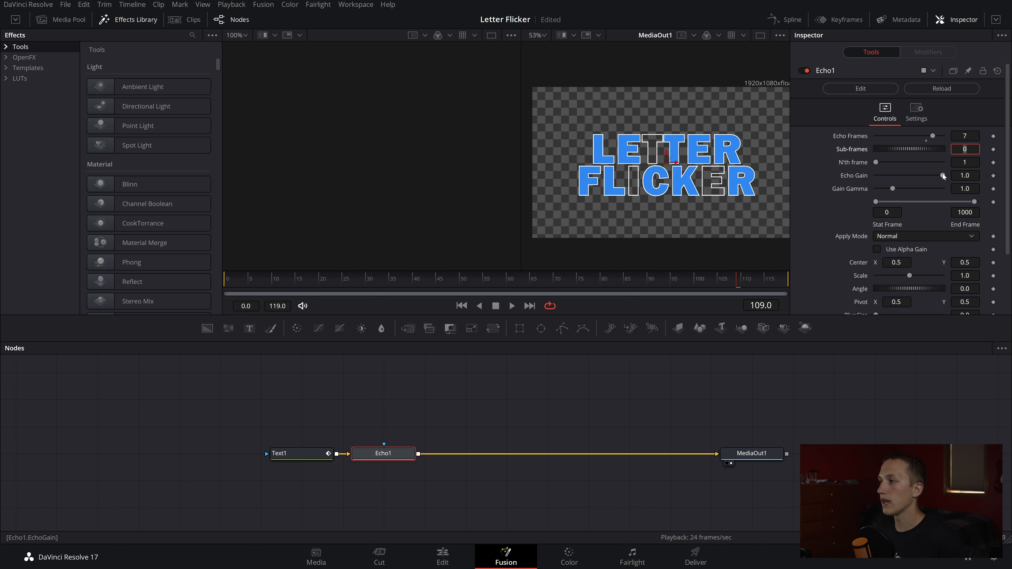
drag(942, 175, 875, 175)
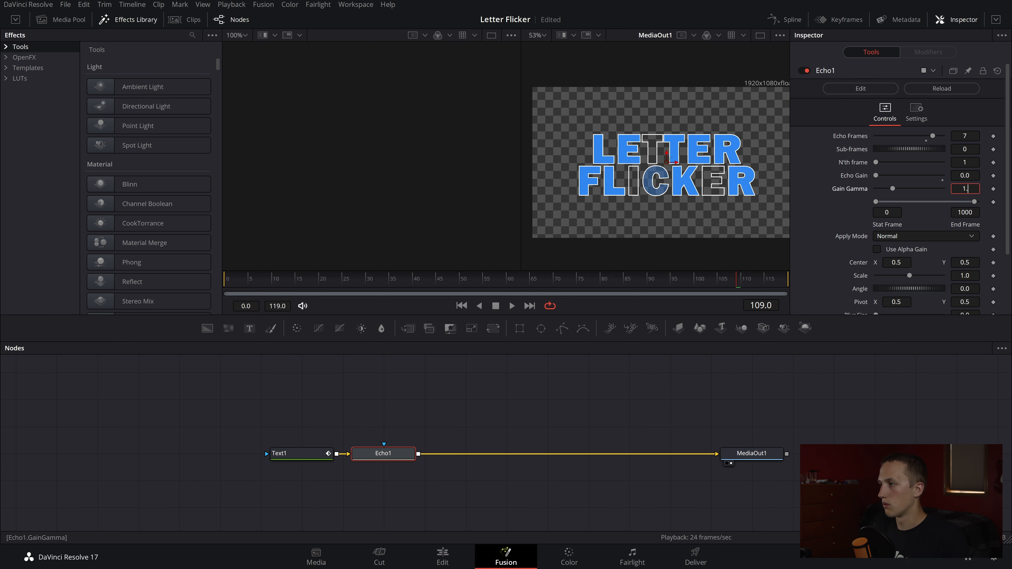
key(Tab)
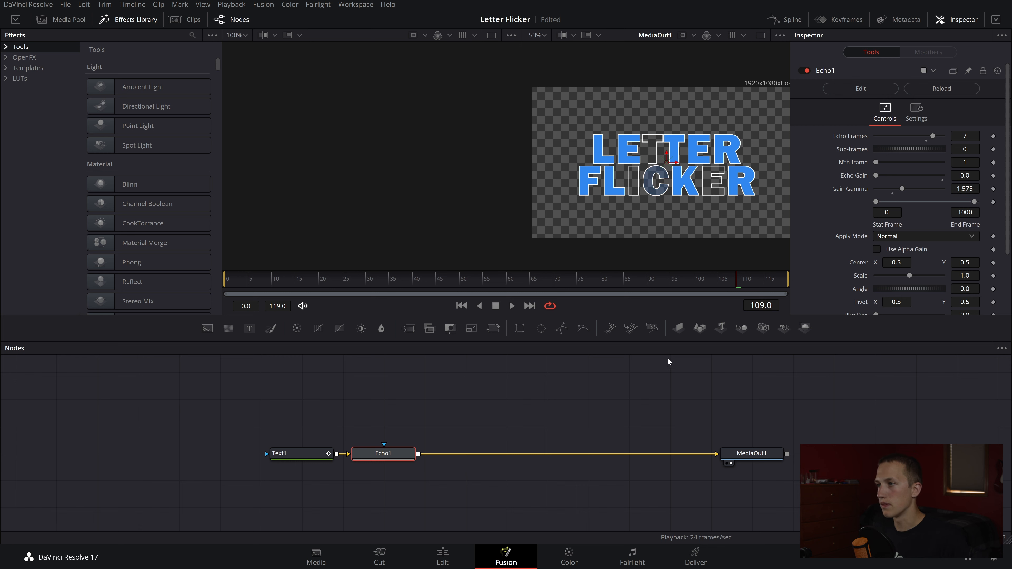
key(Home)
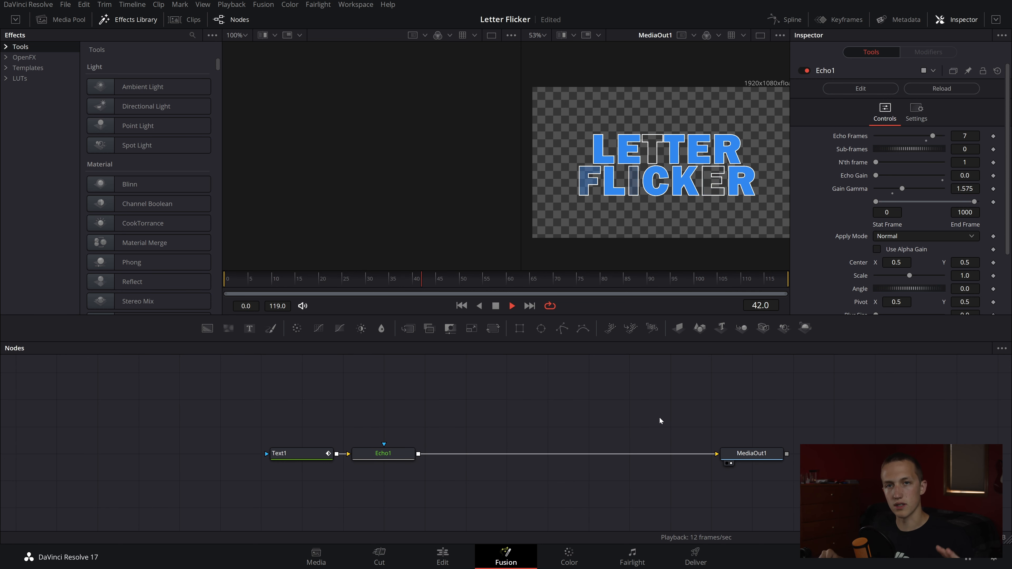
key(space)
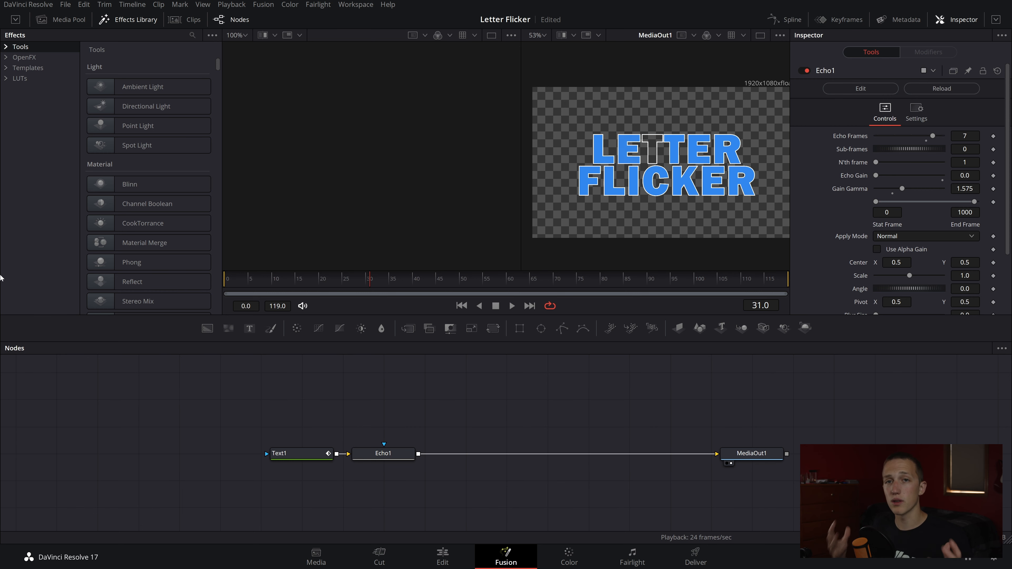